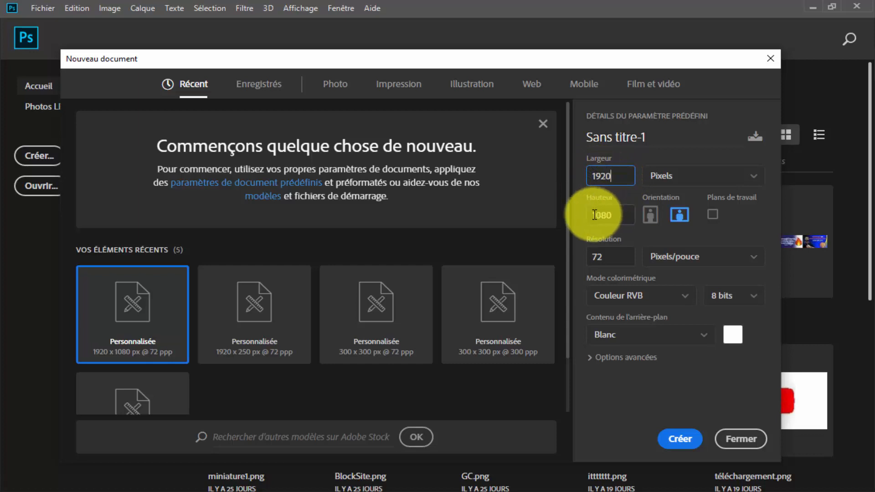
- Create a new 1920 x 1080 pixel document at 72 pixels/inch, in 8-bit RGB colour with a white background
left_click(597, 215)
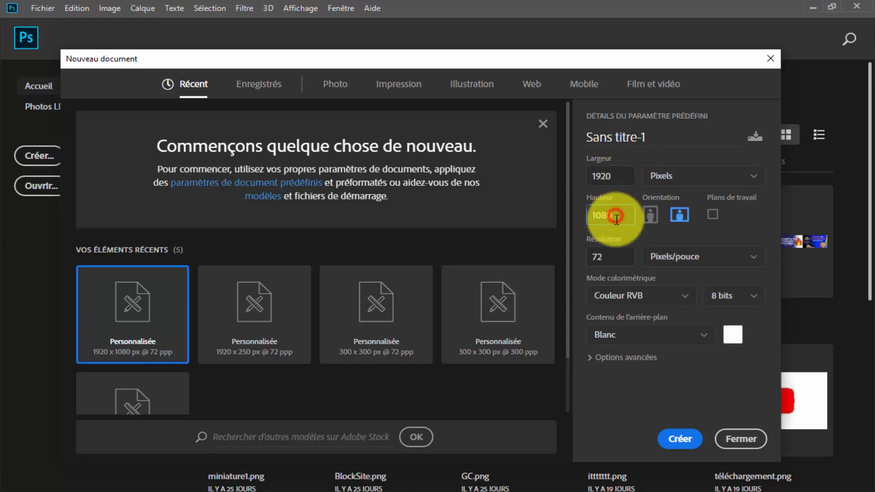
left_click(610, 256)
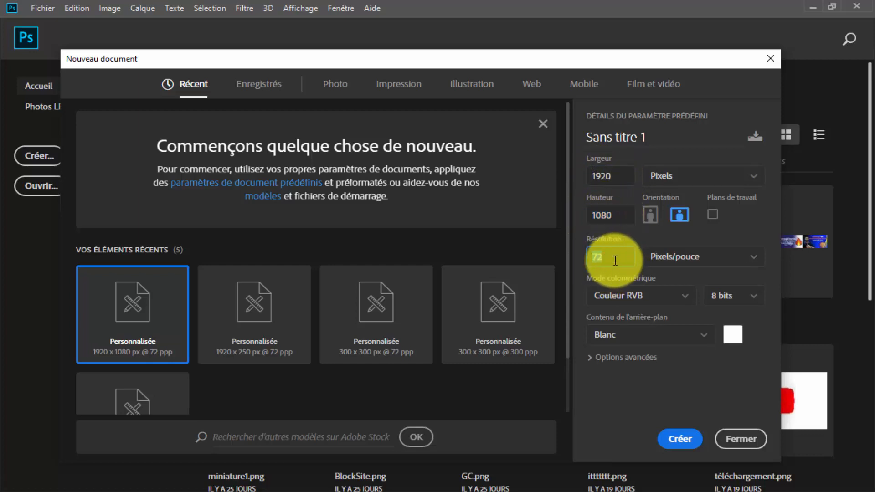
left_click(617, 257)
left_click(624, 262)
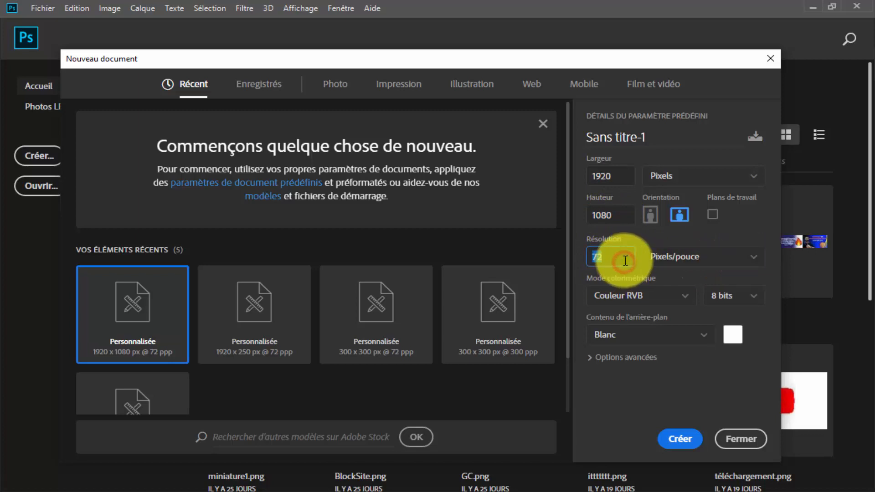
left_click(667, 234)
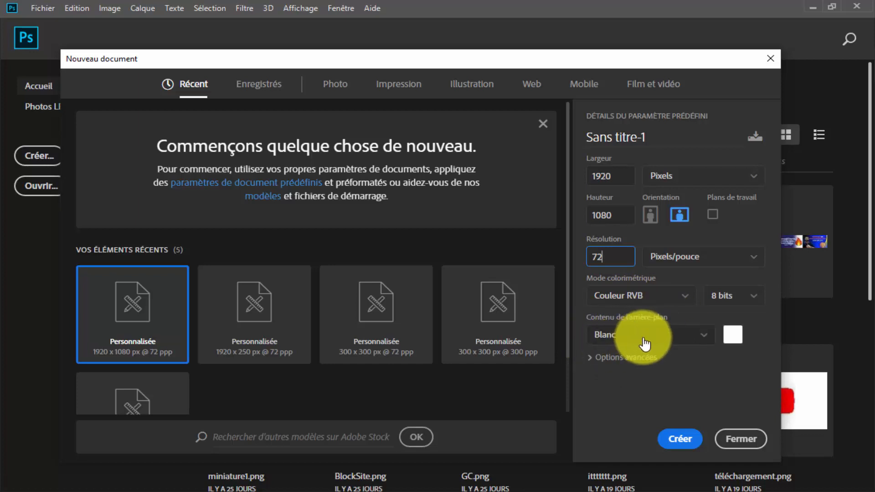
left_click(590, 357)
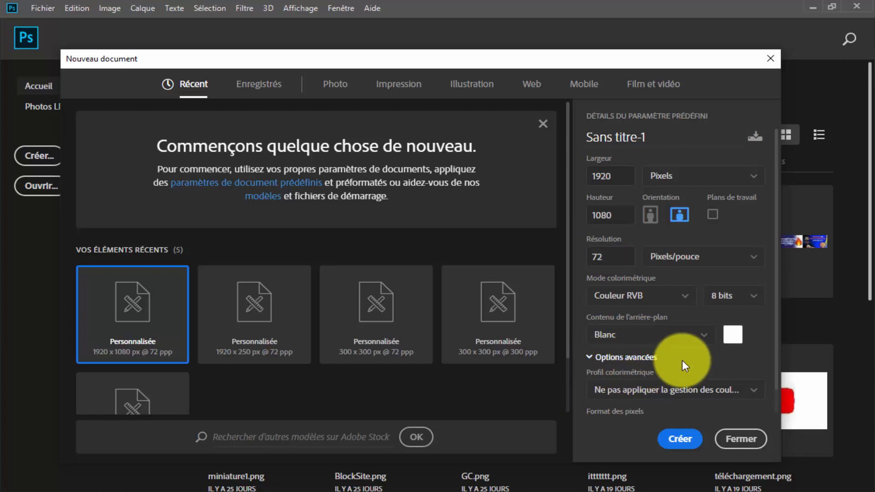
left_click(679, 439)
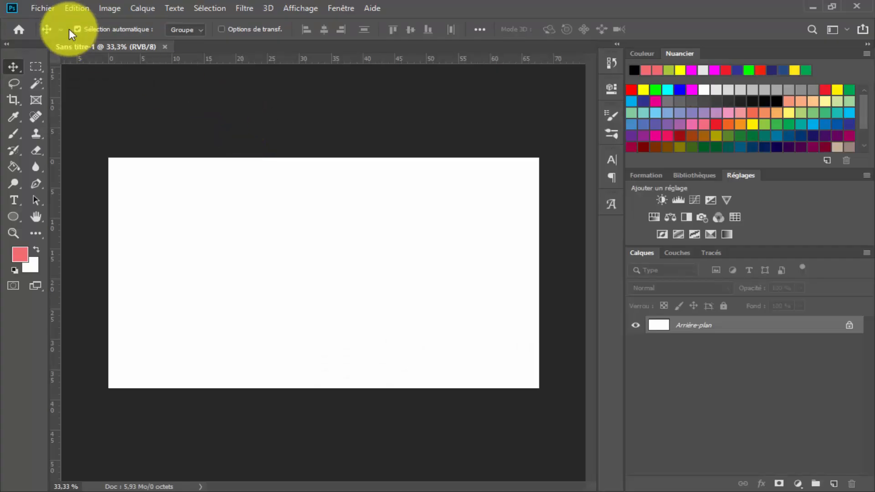
- Open the blue ITT logo PNG from the IMAGES folder and bring it into the blank document as a layer
left_click(41, 9)
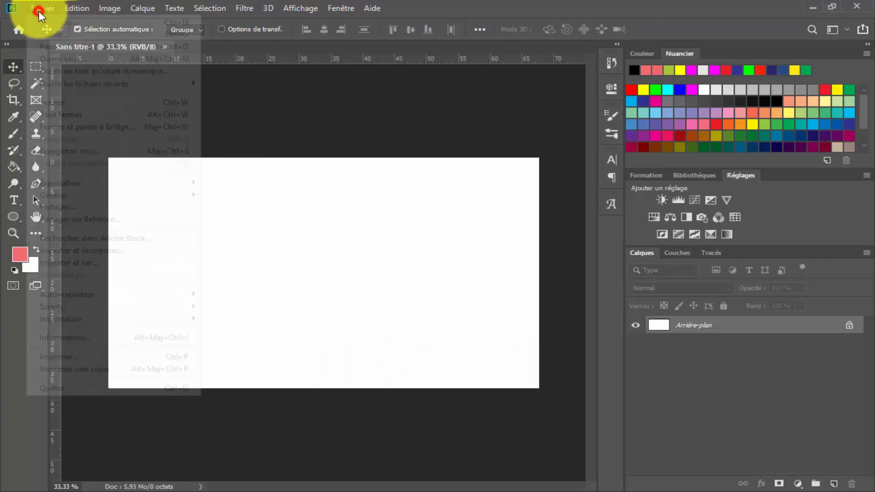
key("Escape")
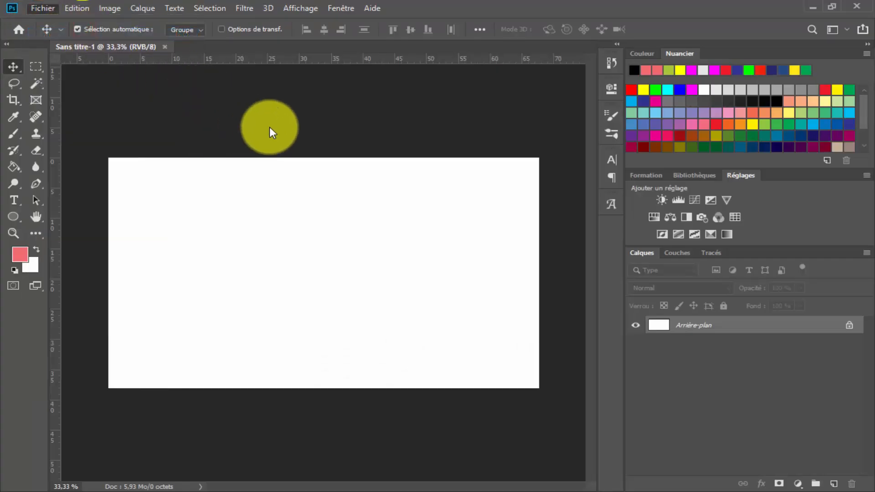
key("ctrl+o")
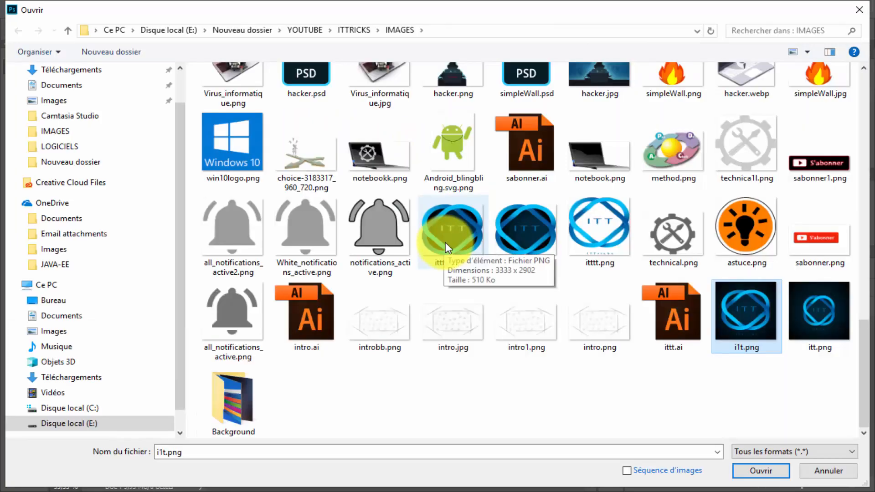
double_click(445, 241)
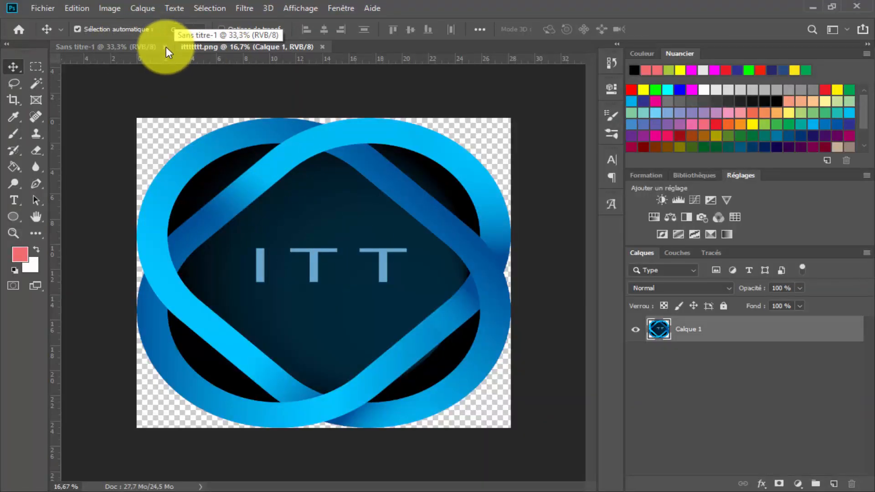
left_click_drag(211, 157, 313, 275)
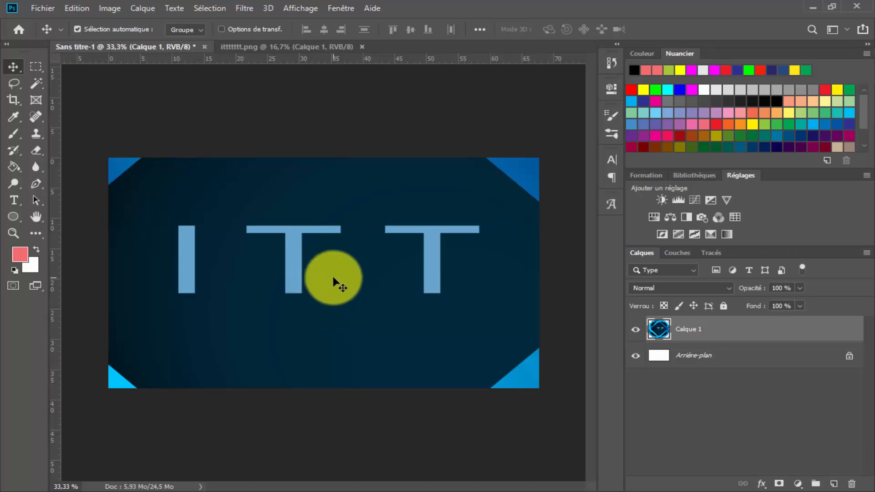
- Unlock the white background so that it becomes a normal layer
key("ctrl+t")
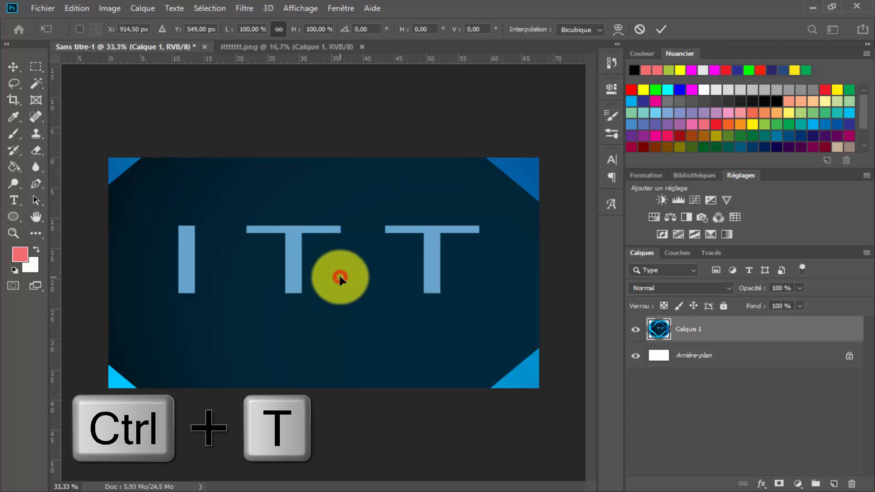
left_click(848, 361)
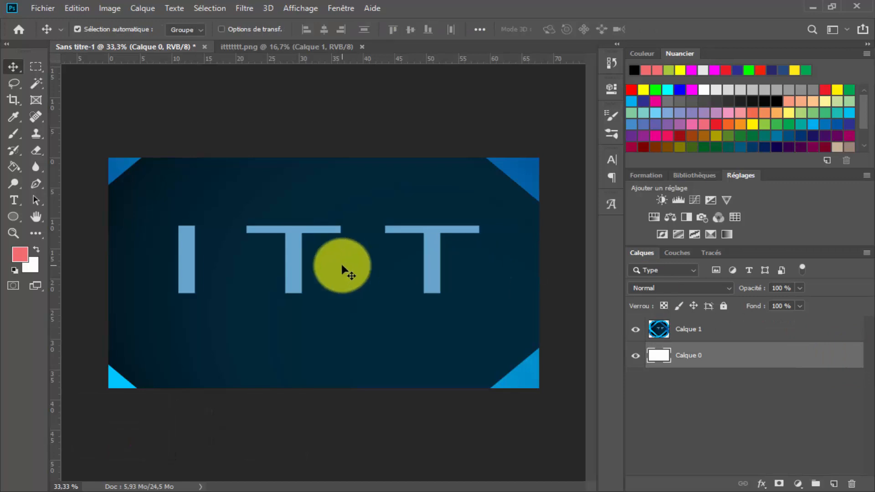
- Scale the logo layer proportionally down to about 34 % so it fits inside the canvas
left_click(342, 267)
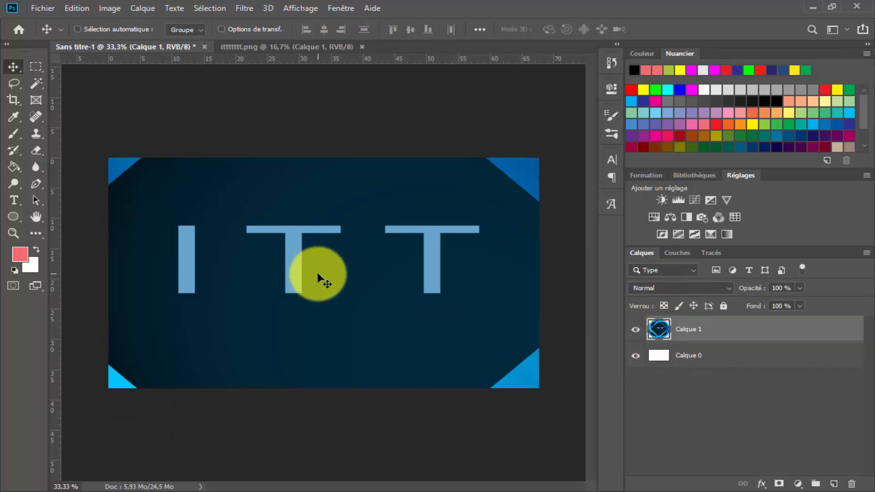
key("ctrl+t")
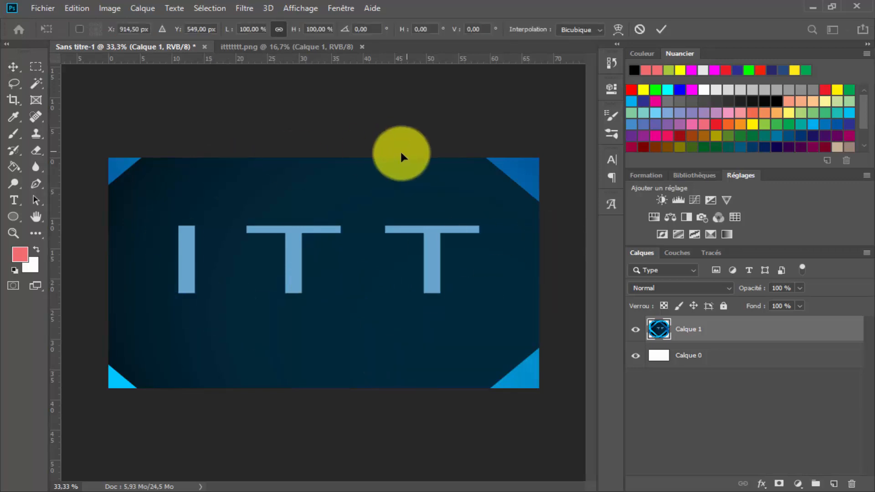
key("ctrl+0")
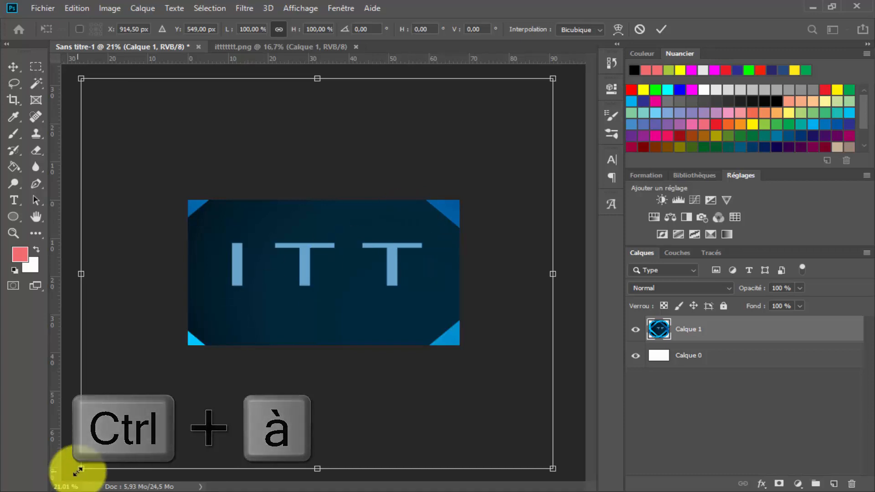
left_click_drag(79, 469, 236, 364)
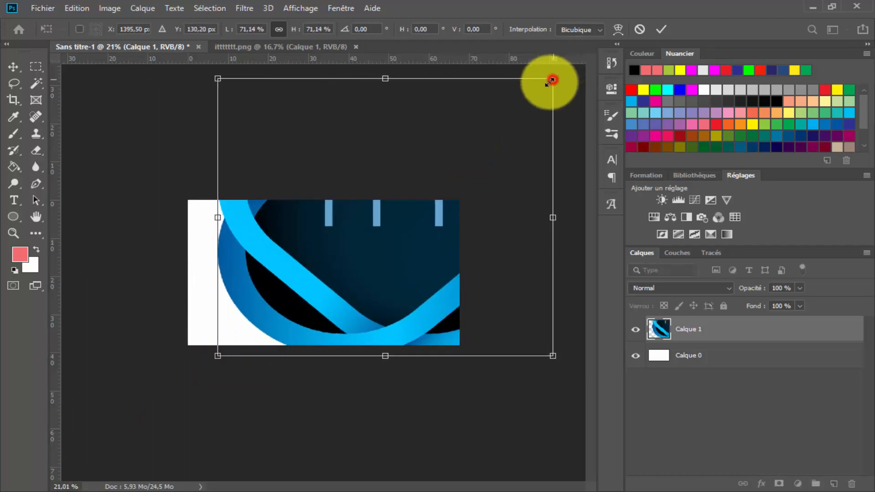
left_click_drag(552, 80, 400, 204)
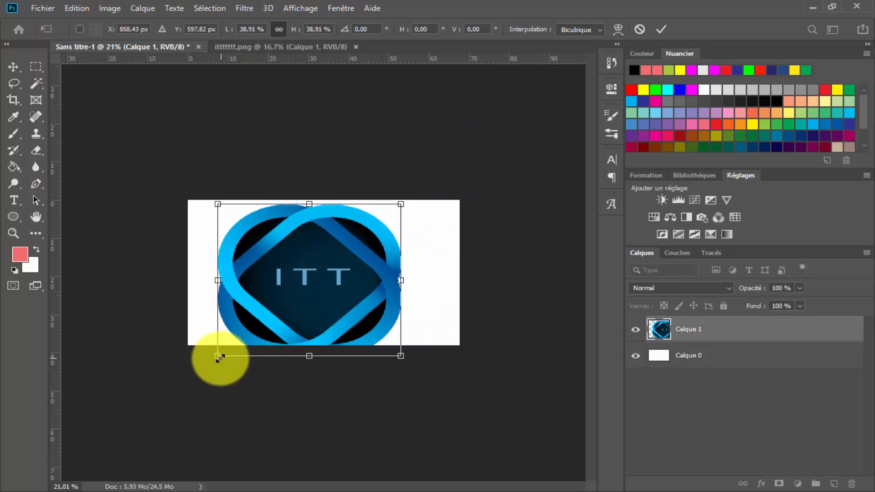
left_click_drag(220, 358, 238, 338)
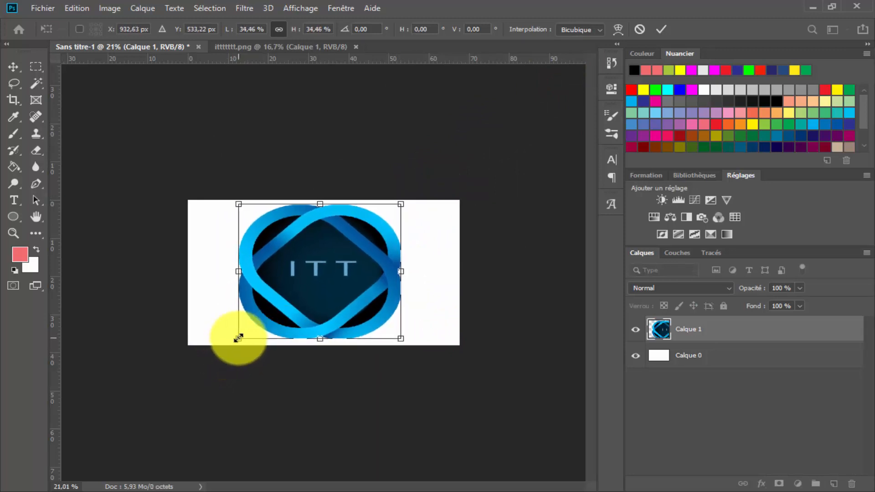
left_click(542, 295)
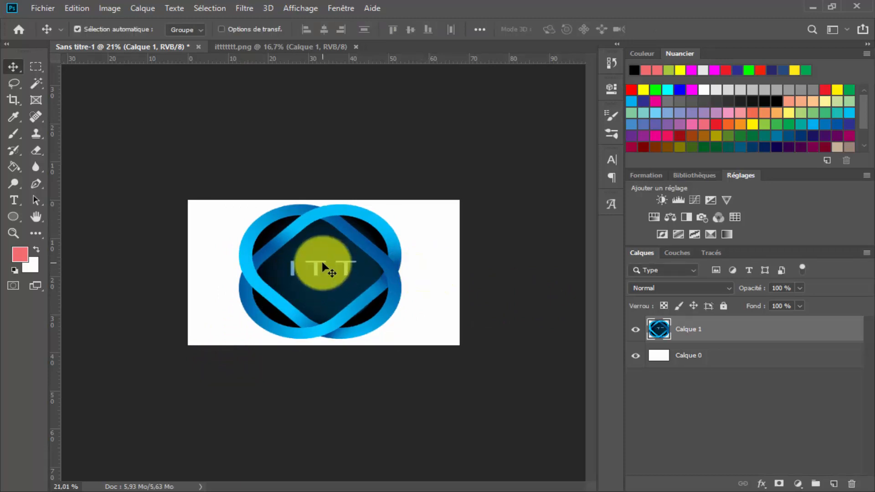
- Select the logo and white background layers together and align their centres vertically and horizontally
left_click(685, 357)
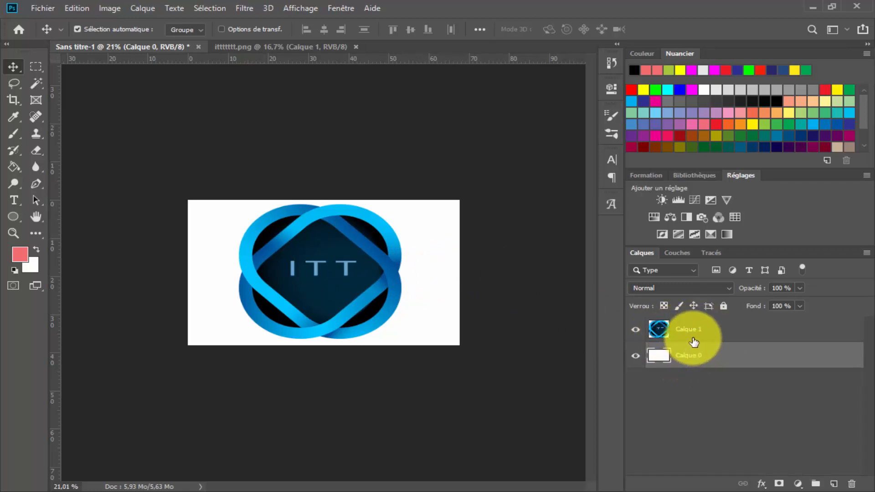
left_click(691, 338)
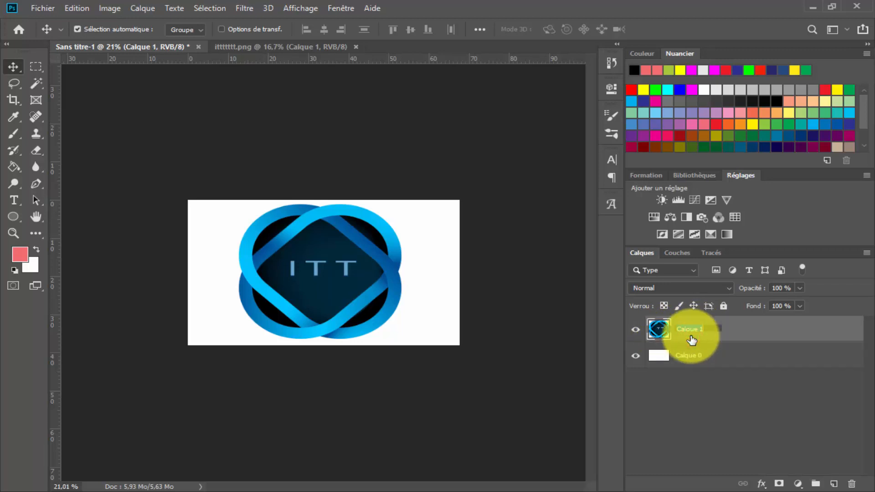
left_click(702, 379)
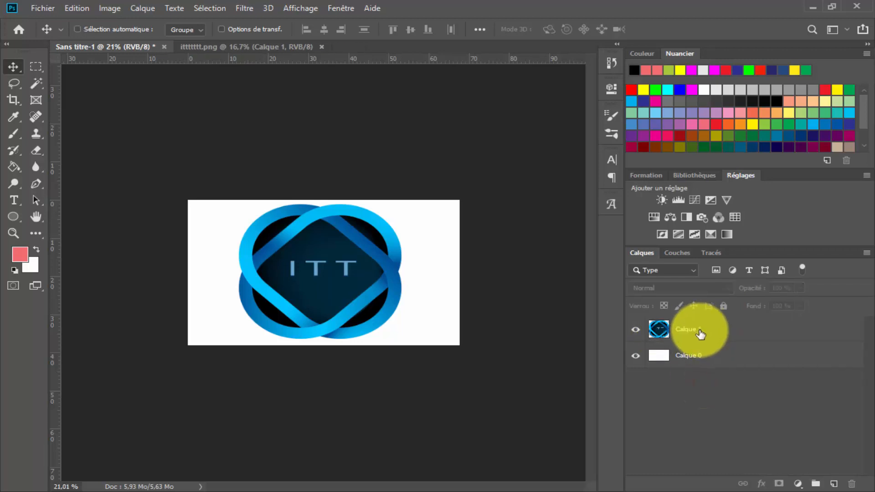
left_click(700, 334)
left_click(689, 357, "ctrl")
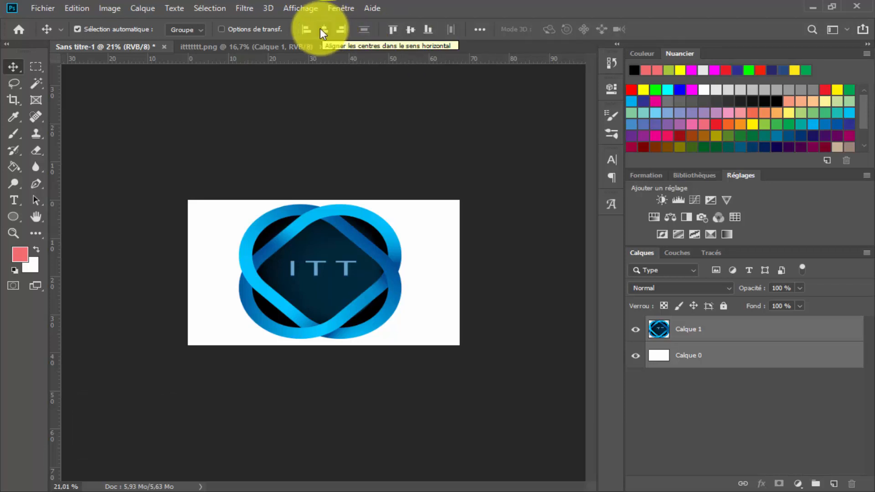
left_click(410, 35)
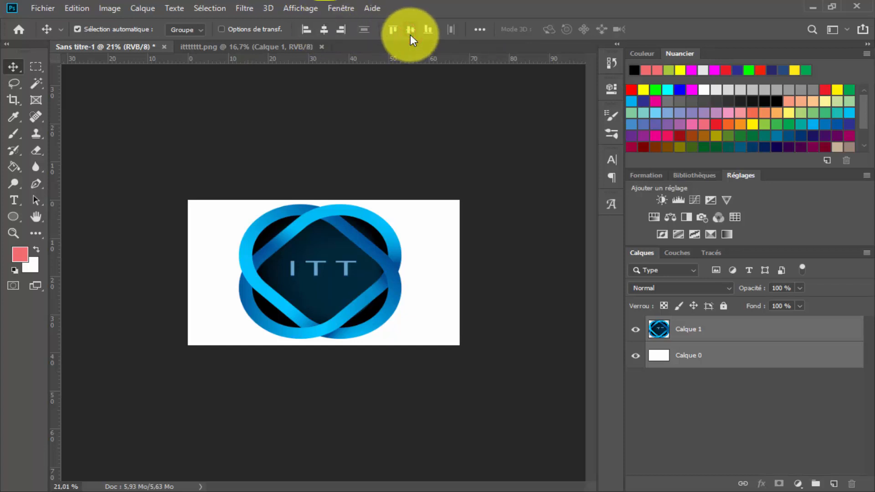
left_click(321, 29)
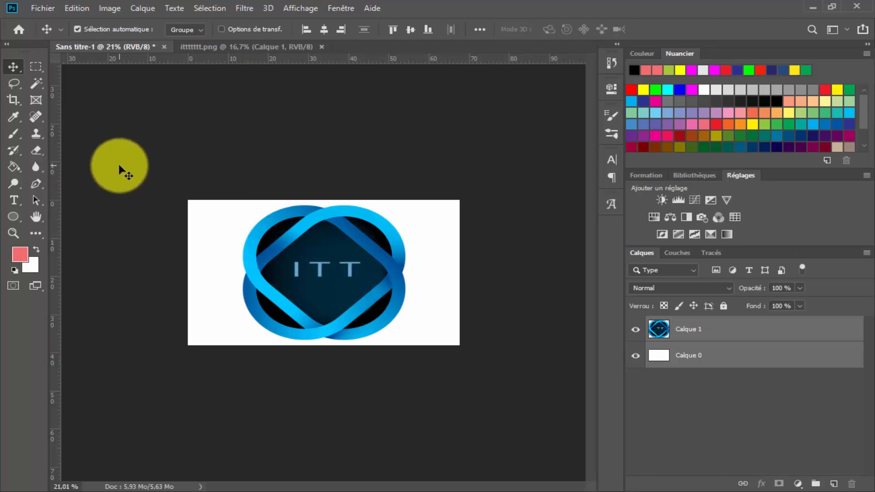
- Try to select the white area around the logo with the Magic Wand tool while both layers are selected
left_click(42, 87)
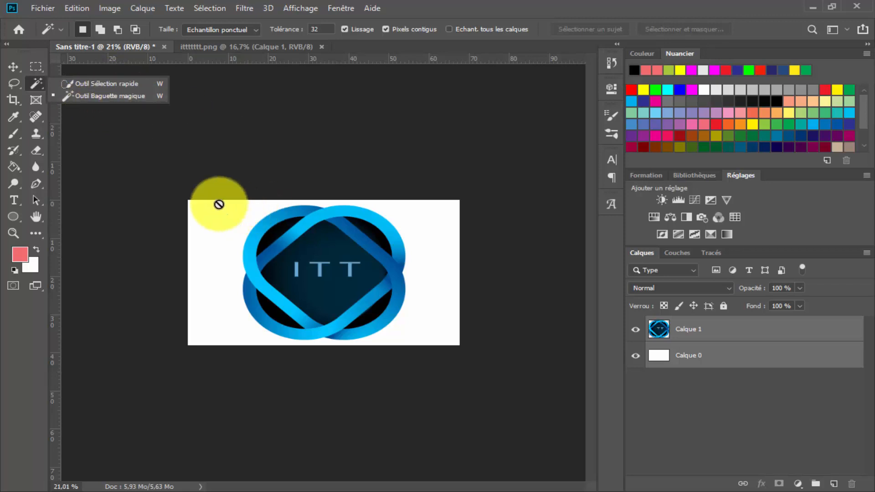
left_click(211, 232)
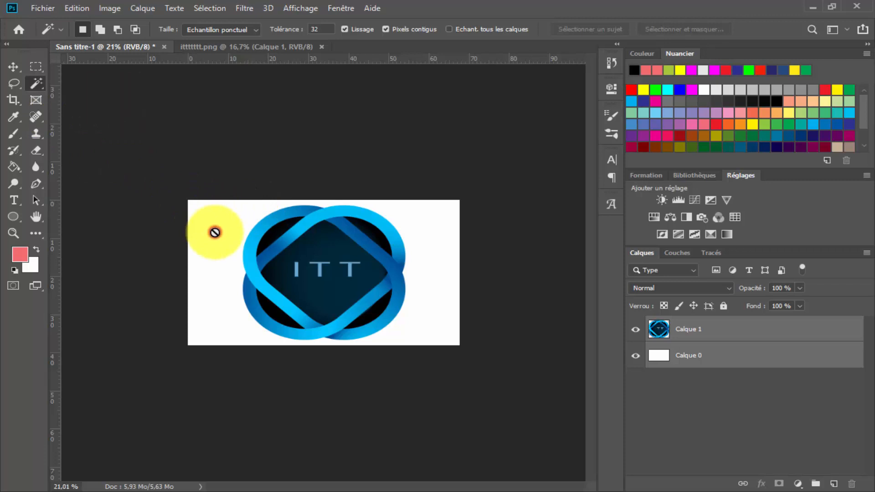
left_click(422, 194)
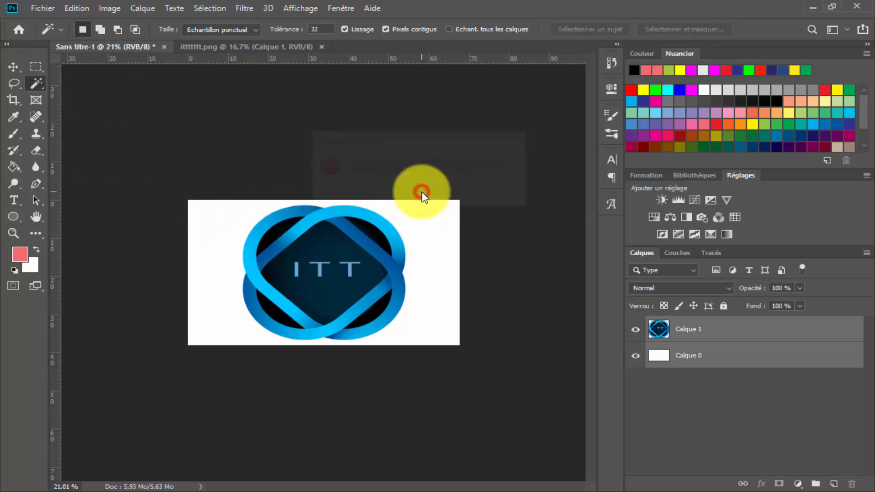
- Merge the logo layer and the white background layer into a single layer
left_click(668, 370)
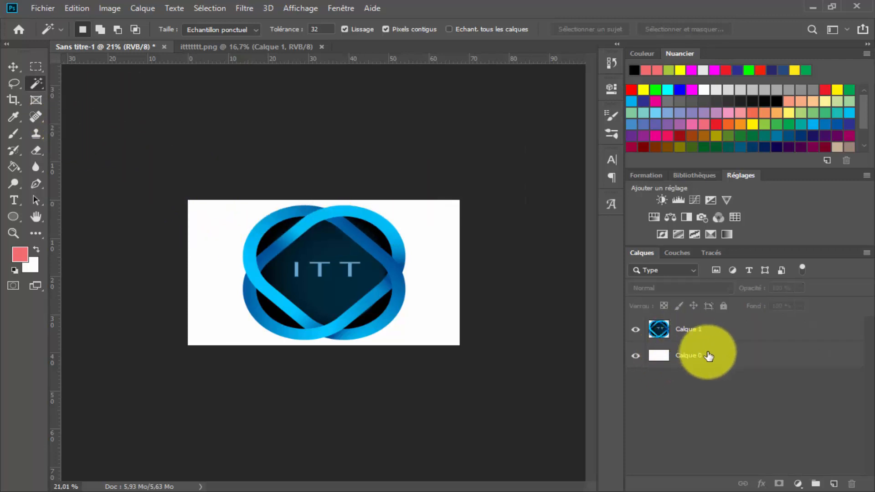
left_click(695, 332)
left_click(684, 353, "shift")
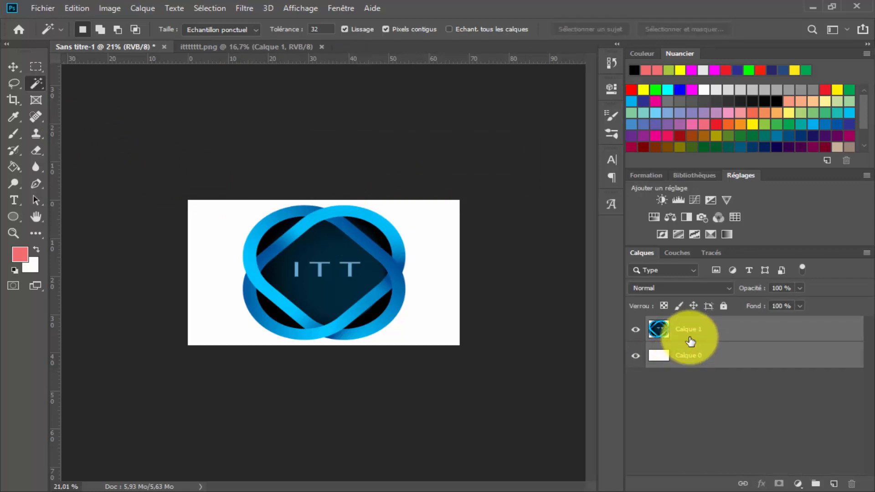
right_click(686, 337)
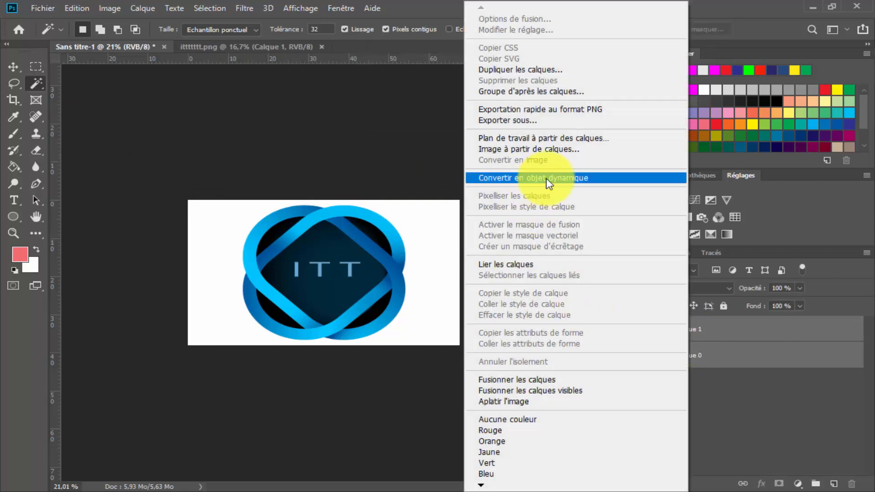
left_click(507, 382)
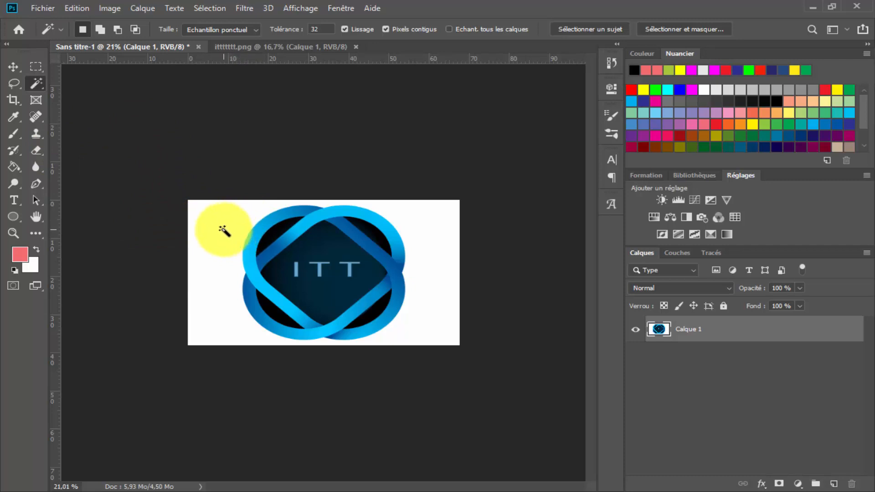
- Select the white area around the logo with the Magic Wand tool and delete it
left_click(218, 242)
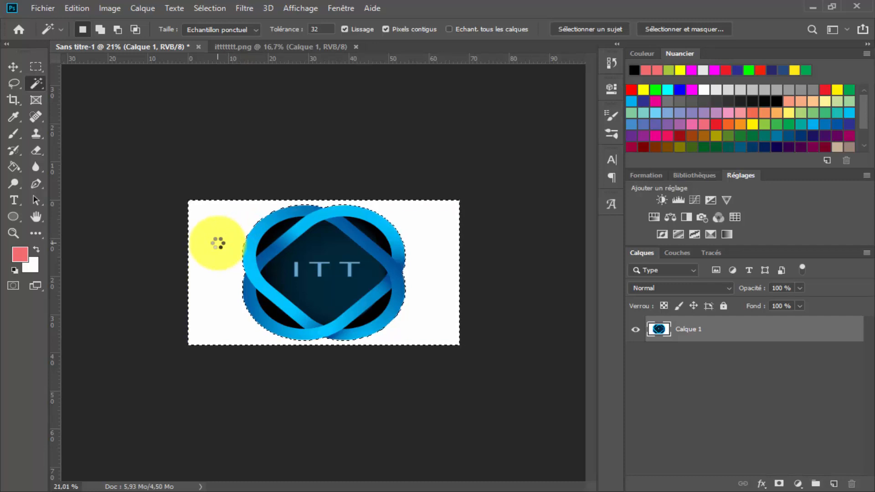
key("Delete")
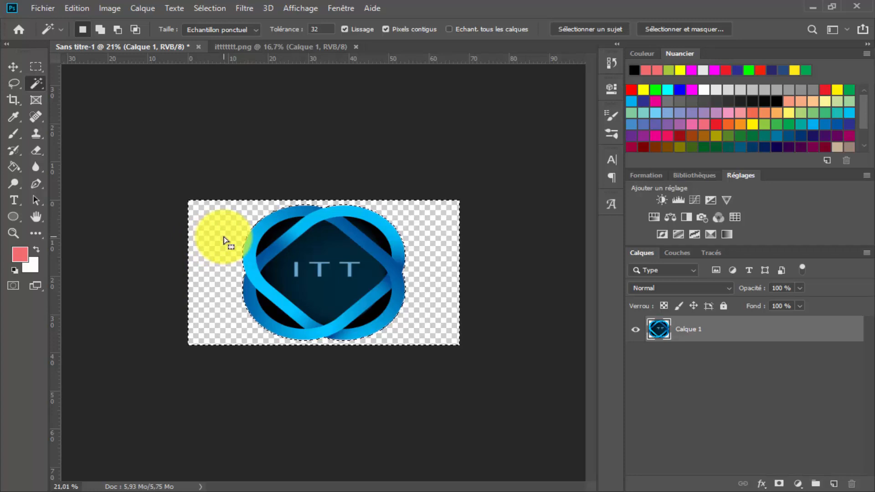
- Undo the deletion of the white area around the logo
key("ctrl+z")
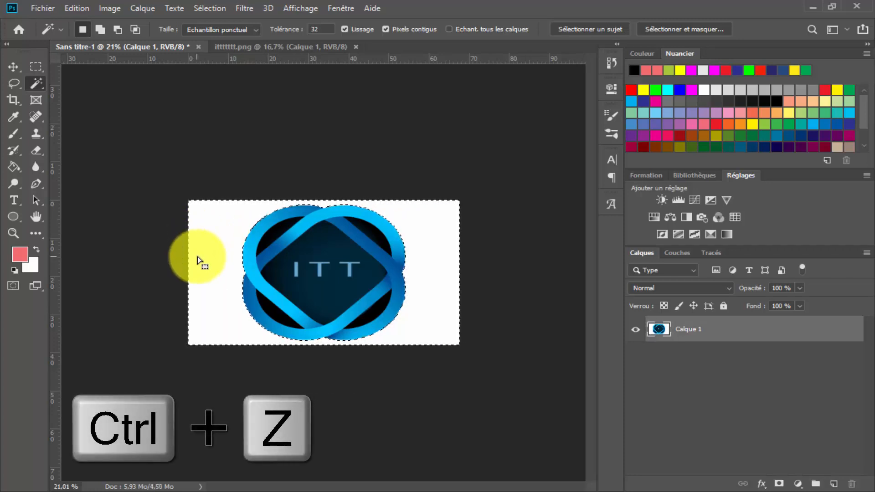
- Fill the selected white area with light blue using the Paint Bucket tool, and undo the fill
left_click(19, 172)
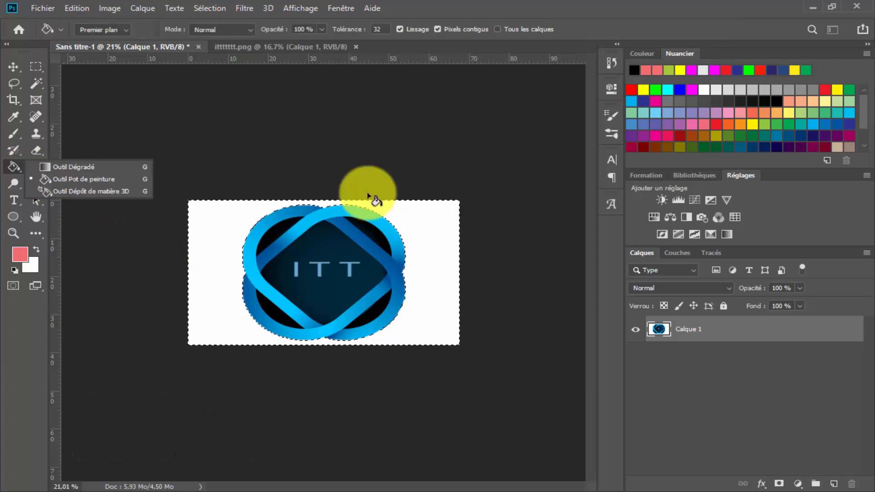
left_click(632, 101)
left_click(211, 252)
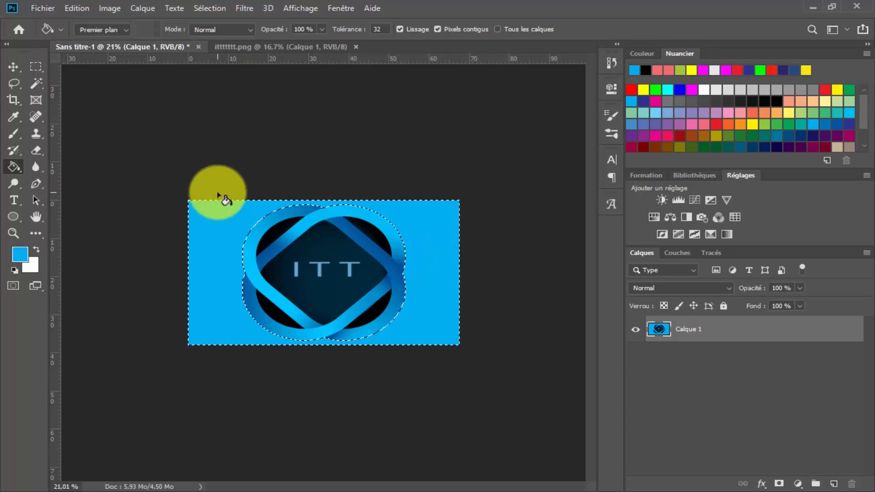
key("ctrl+z")
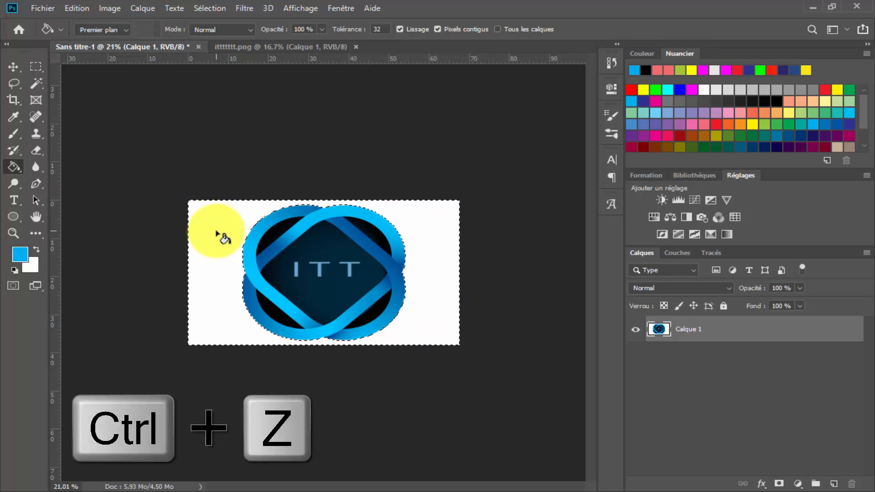
- Invert the selection so that it covers the logo, delete the logo, and undo the deletion
left_click(36, 83)
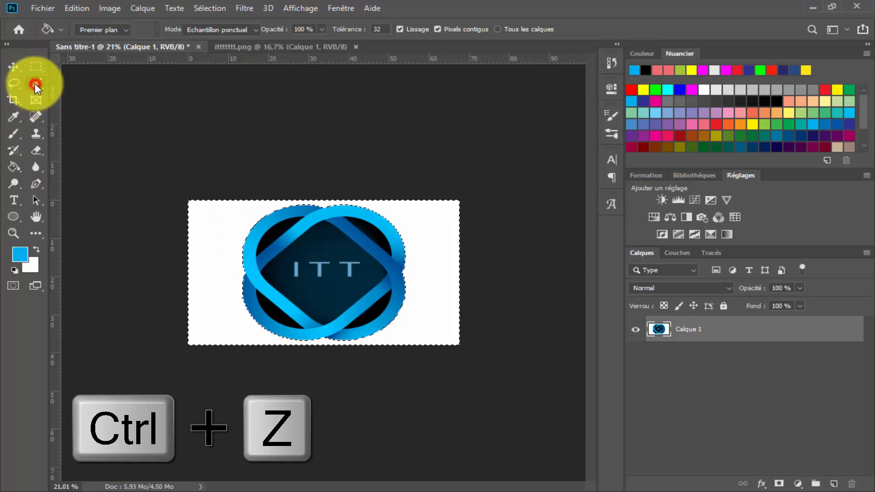
right_click(225, 250)
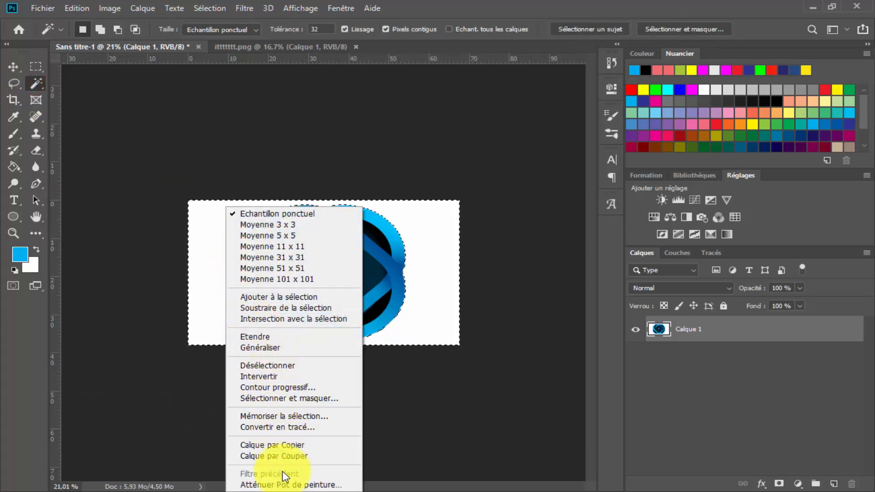
left_click(592, 278)
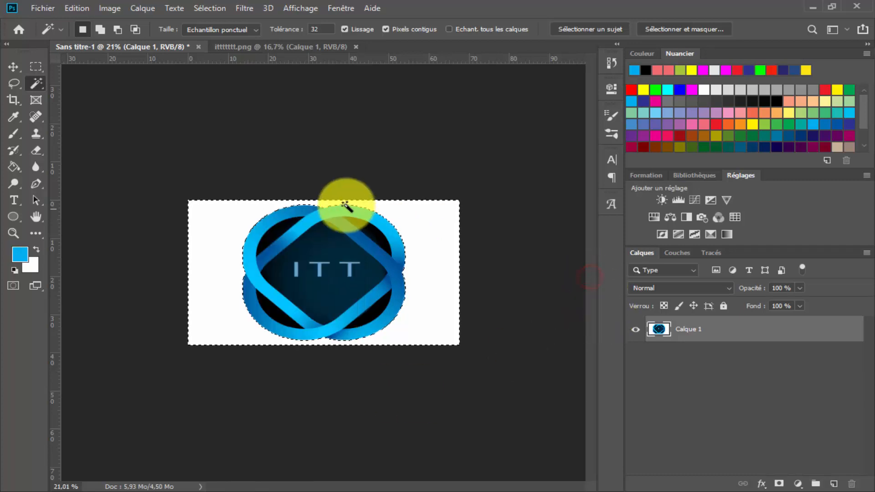
right_click(234, 220)
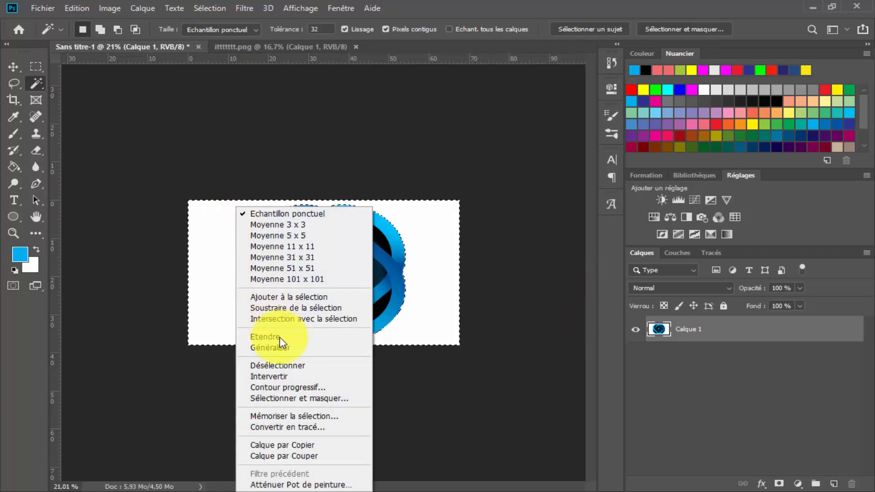
left_click(284, 377)
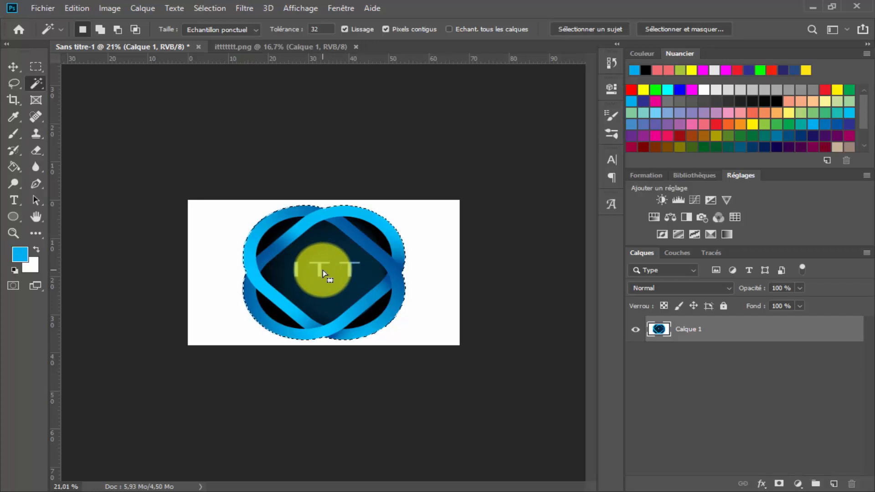
key("Delete")
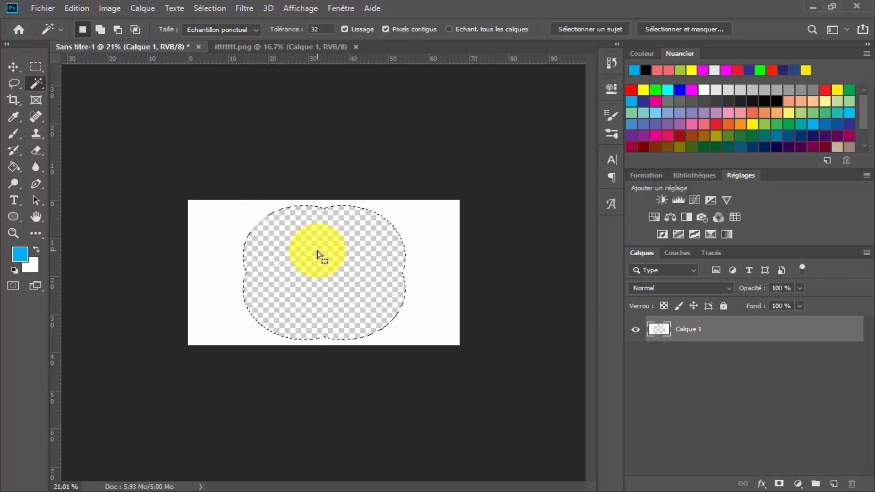
key("ctrl+z")
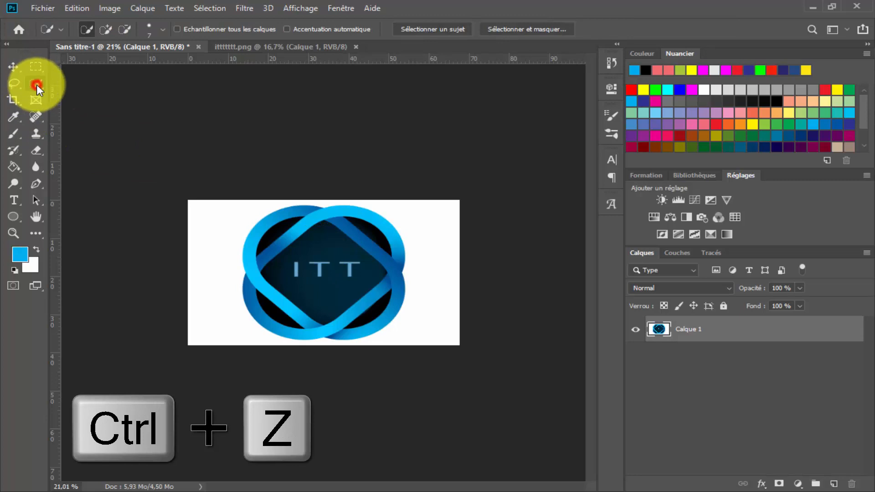
- Select the white areas on both sides of the logo with the Quick Selection tool in add mode
left_click(37, 83)
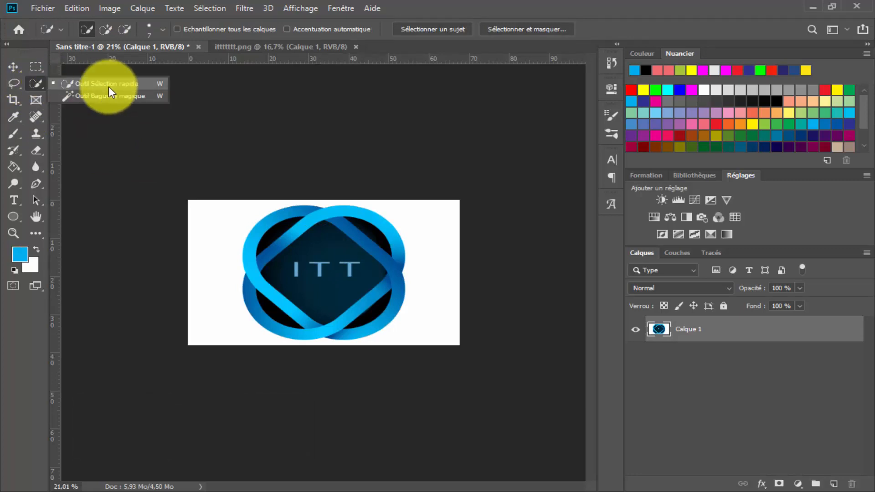
left_click(106, 31)
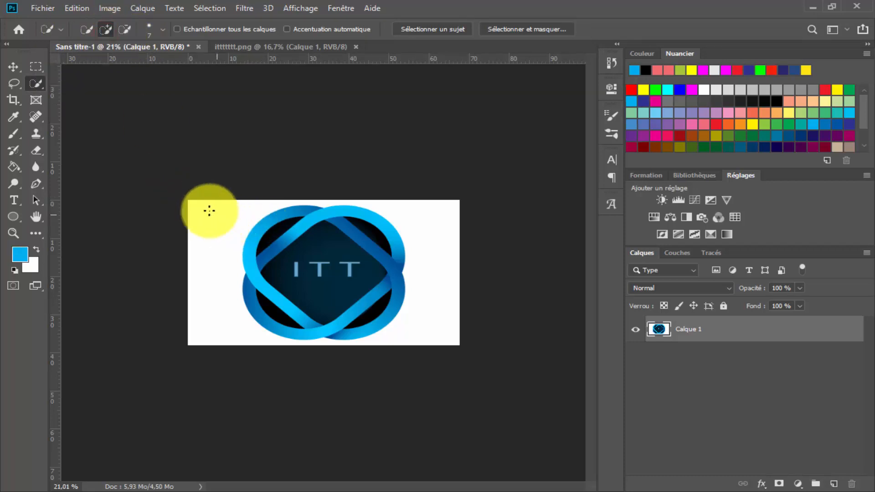
left_click(194, 210)
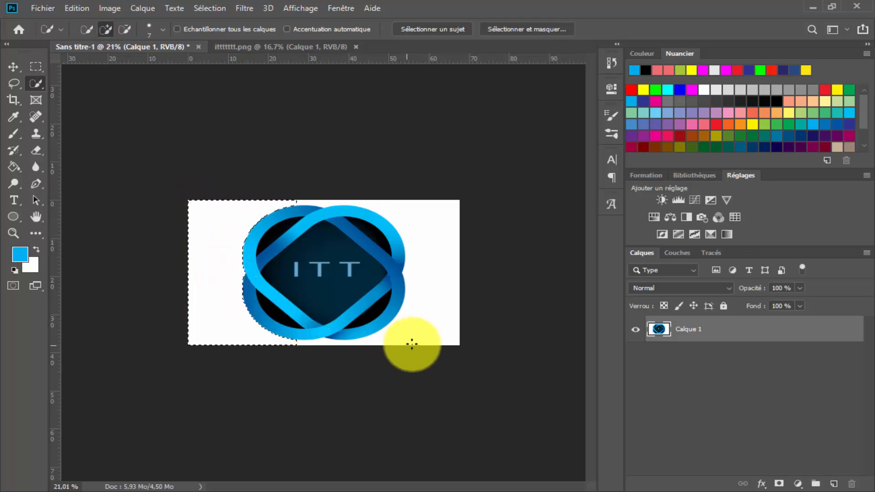
left_click(442, 332)
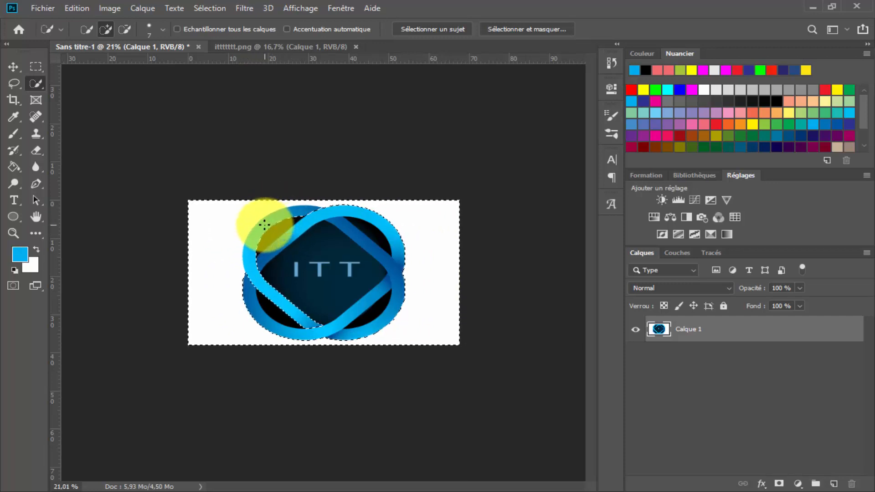
- Subtract the wrongly included part of the blue ring from the selection with the Quick Selection tool
left_click(125, 29)
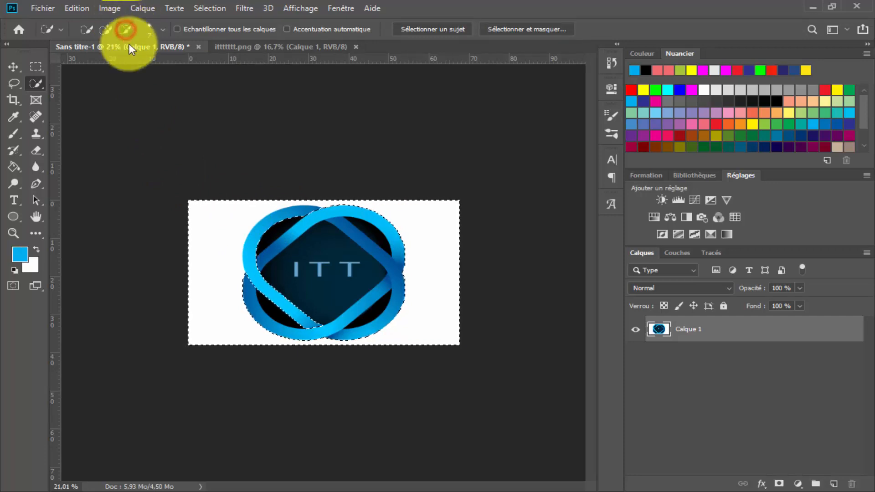
left_click_drag(280, 237, 264, 220)
left_click(266, 244)
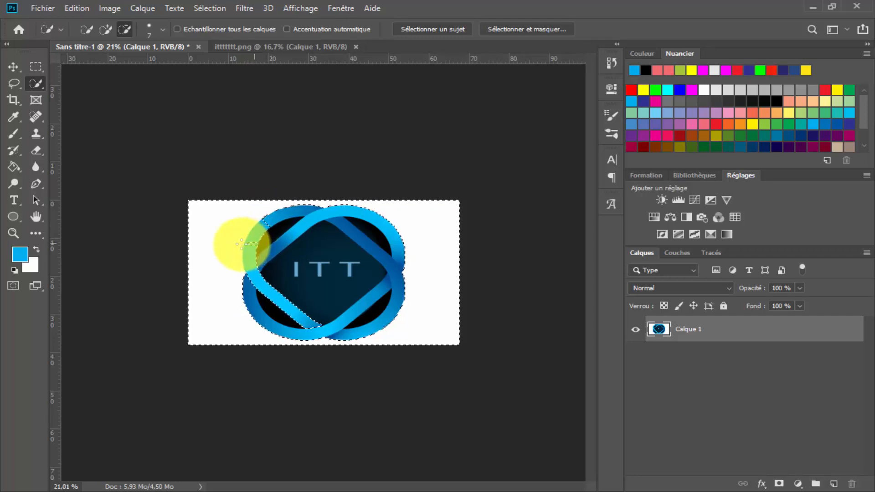
left_click(269, 236)
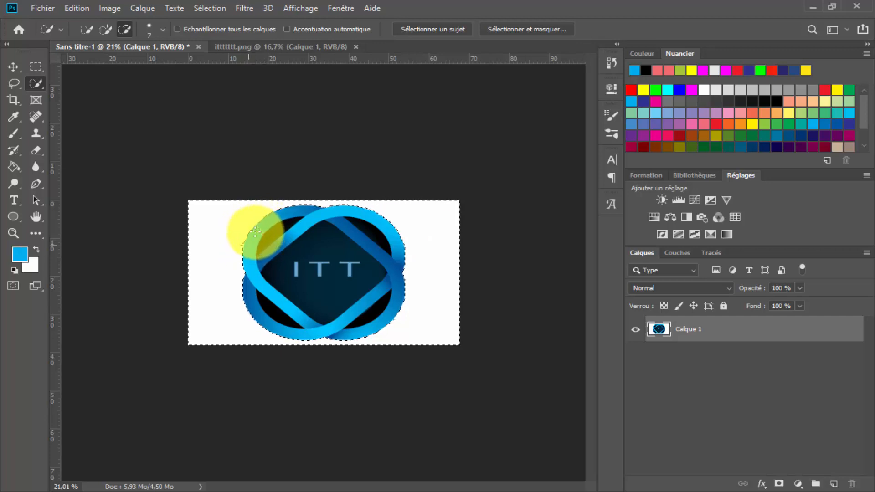
left_click(256, 232)
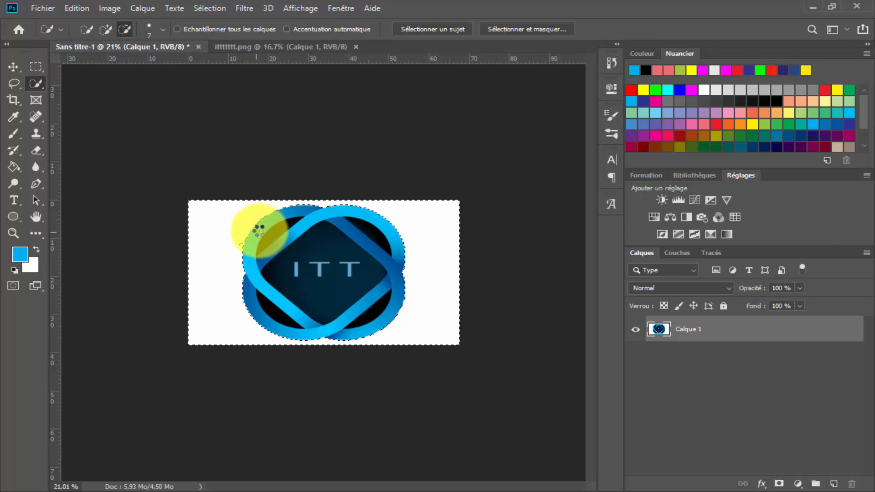
left_click(257, 233)
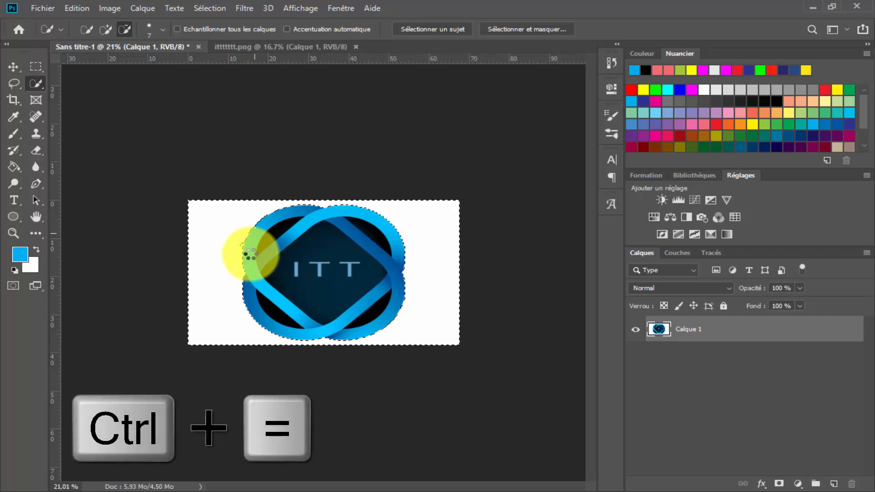
key("ctrl+equal")
key("ctrl+equal")
key("ctrl+equal")
key("ctrl+equal")
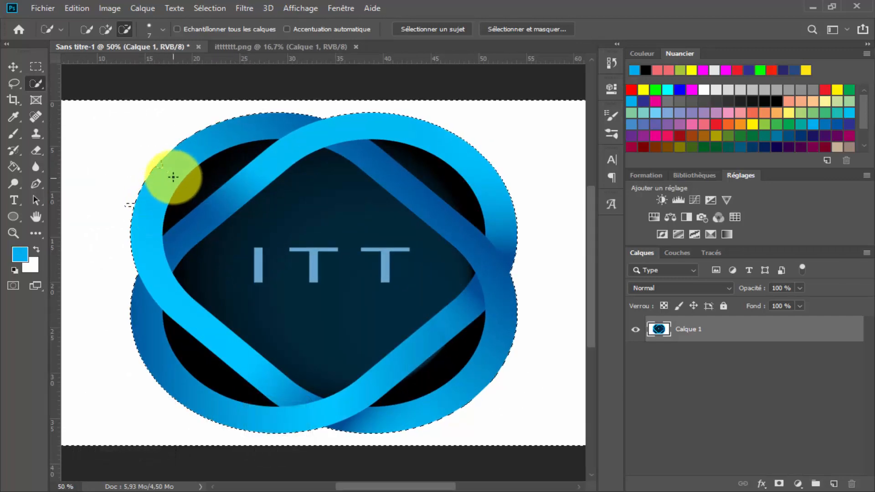
mouse_move(170, 173)
left_mouse_down()
mouse_move(158, 169)
mouse_move(165, 163)
mouse_move(149, 172)
mouse_move(137, 203)
mouse_move(168, 283)
left_mouse_up()
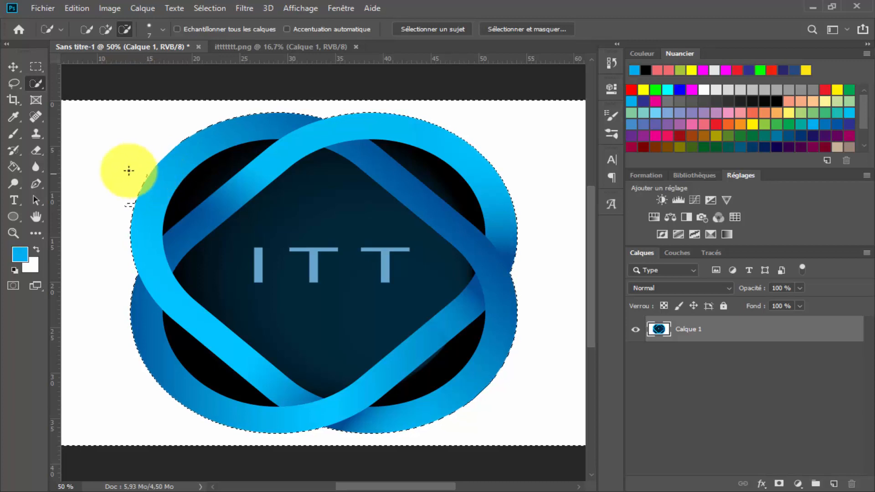
- Add white background beside the logo's upper-left edge to the selection and set the Quick Selection brush size to 30 px
left_click(106, 29)
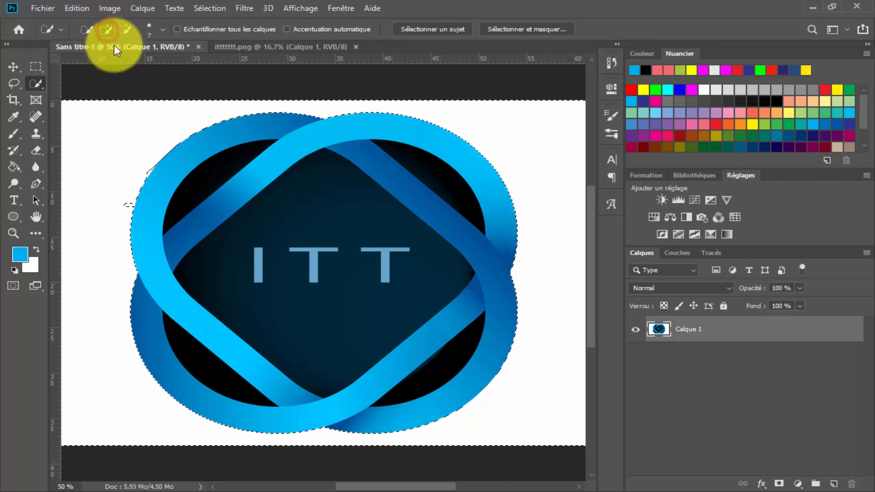
left_click(142, 165)
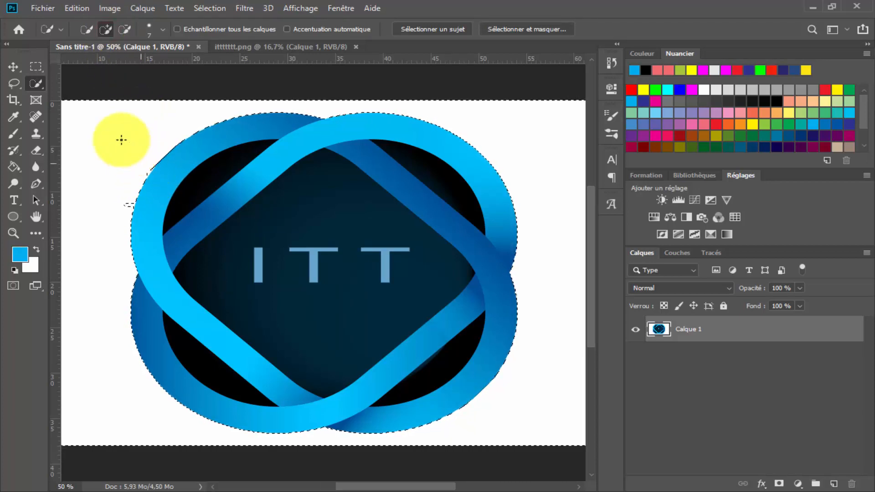
left_click(162, 30)
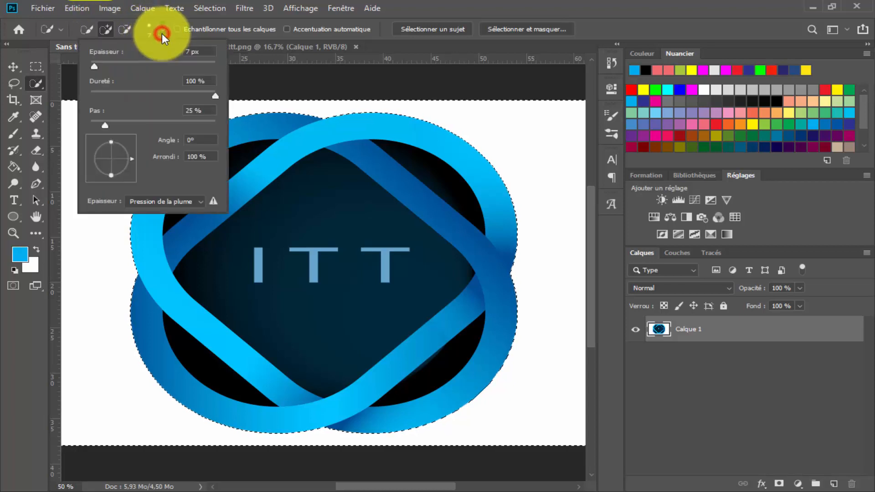
left_click_drag(94, 67, 100, 67)
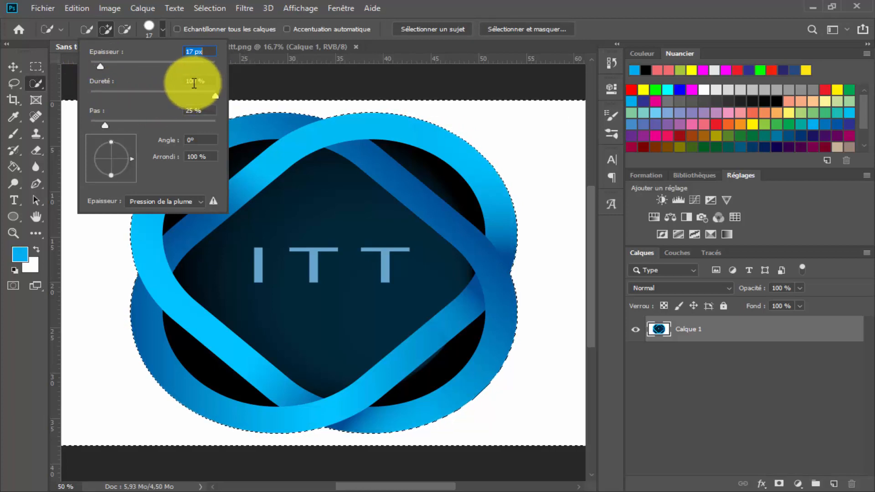
left_click_drag(101, 68, 108, 67)
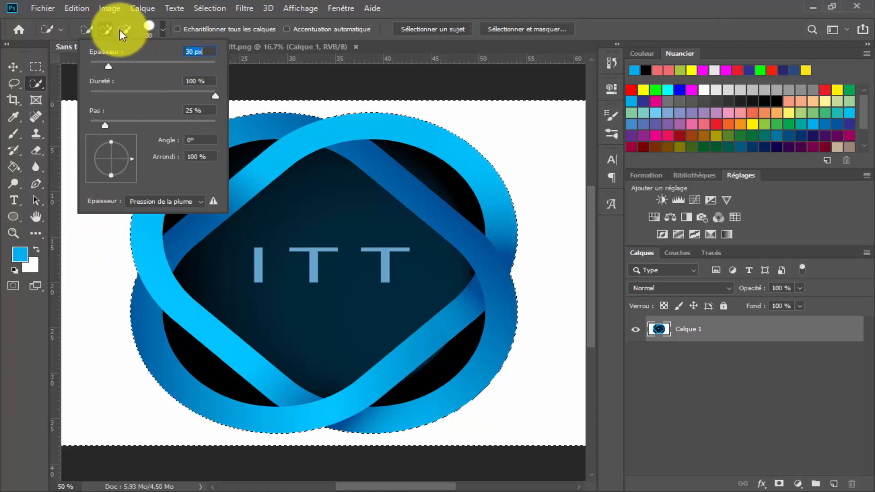
- Add the small missed white spot beside the ring's left edge to the selection with the Quick Selection tool
left_click(108, 29)
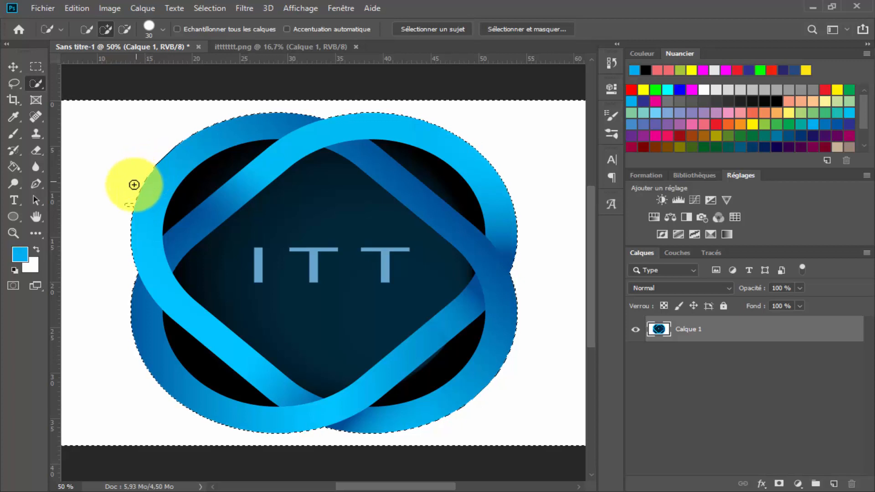
key("ctrl+equal")
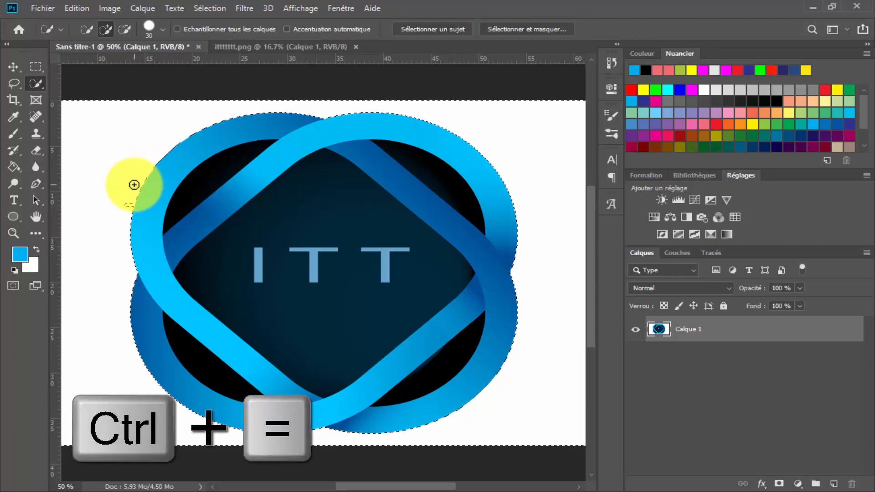
key("ctrl+equal")
key("ctrl+equal")
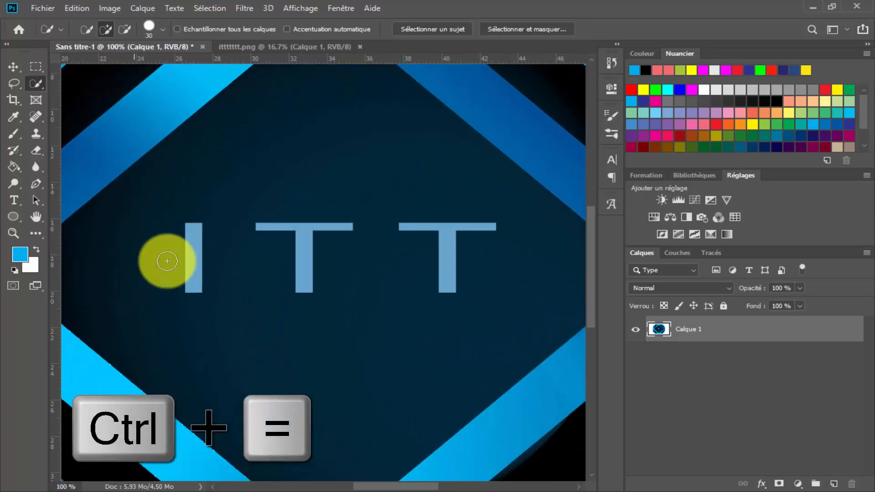
left_click_drag(371, 486, 336, 487)
left_click(197, 138, "alt")
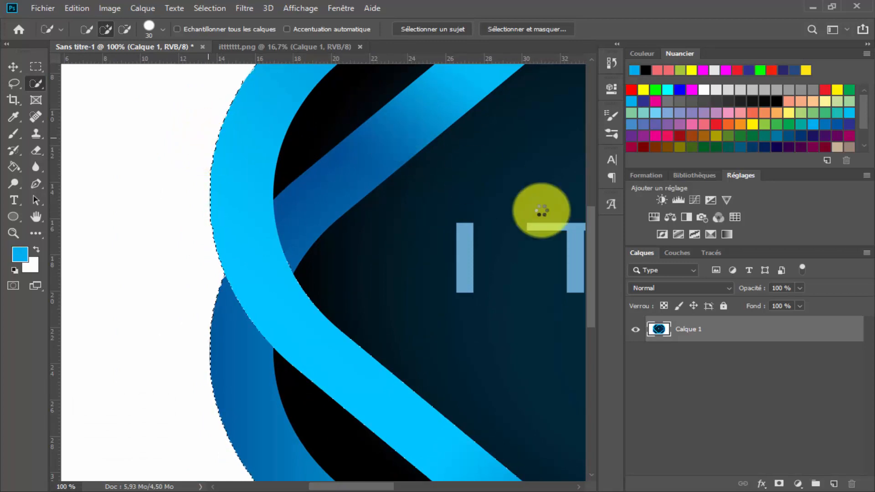
left_click_drag(589, 261, 593, 228)
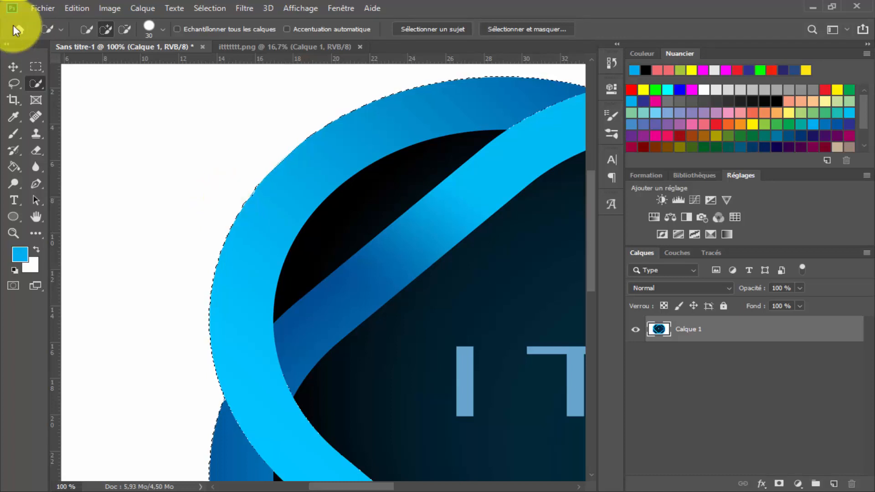
- Reselect the white background around the logo with the Magic Wand tool and check the selection edge up close
right_click(43, 84)
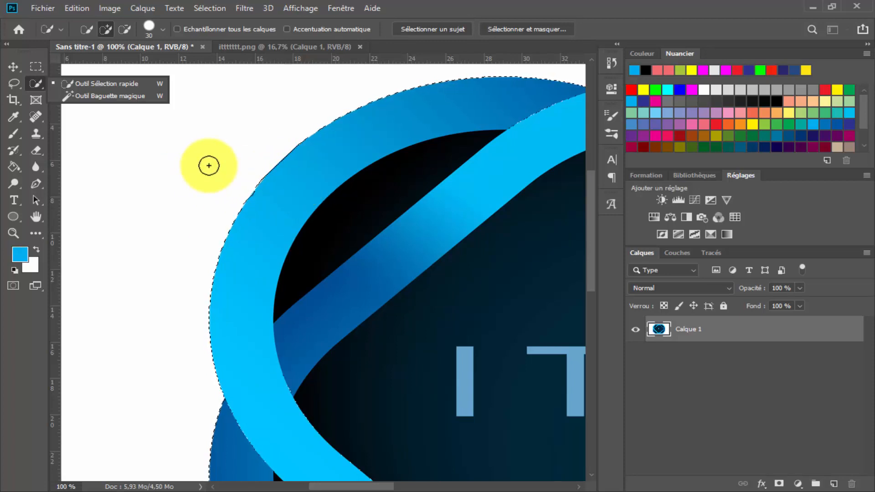
key("ctrl+0")
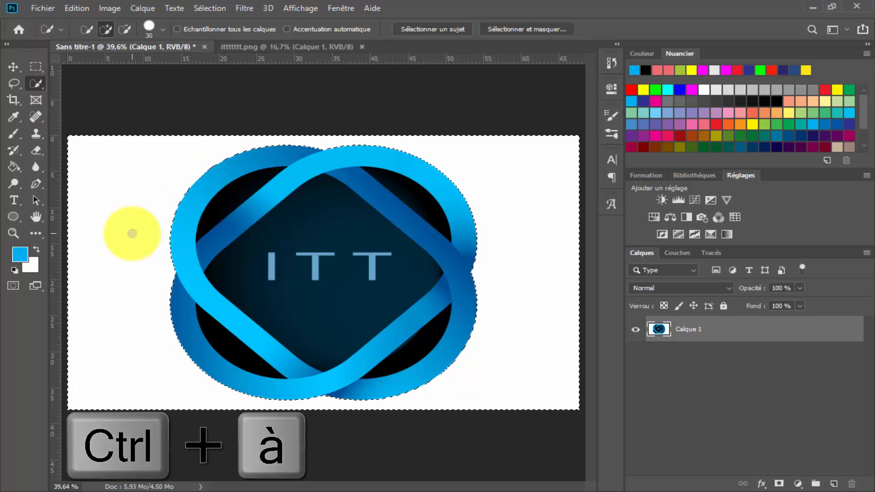
right_click(42, 88)
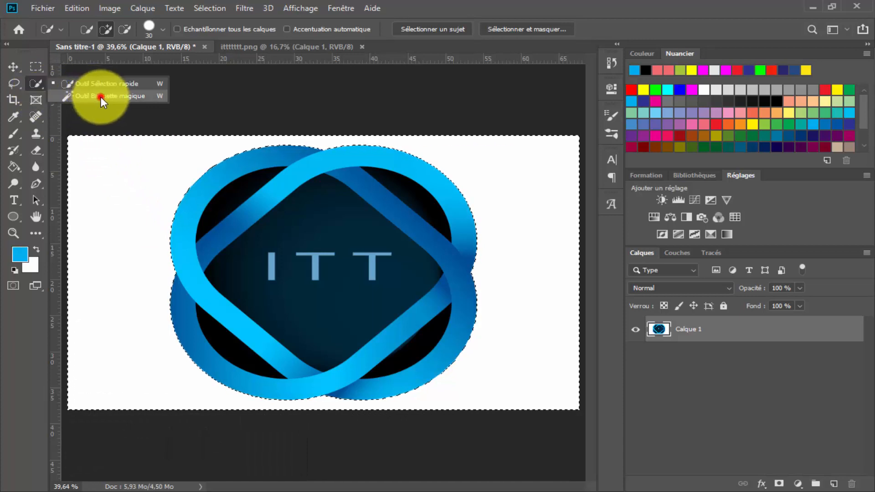
left_click(100, 96)
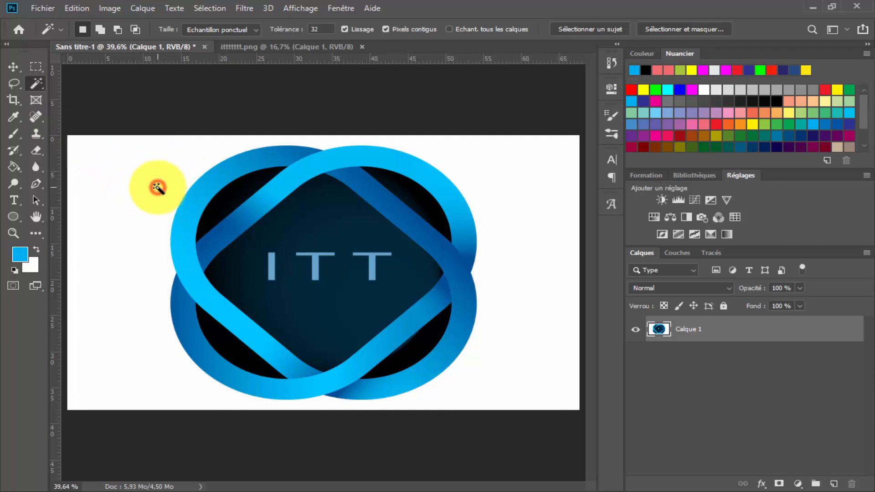
left_click(157, 188)
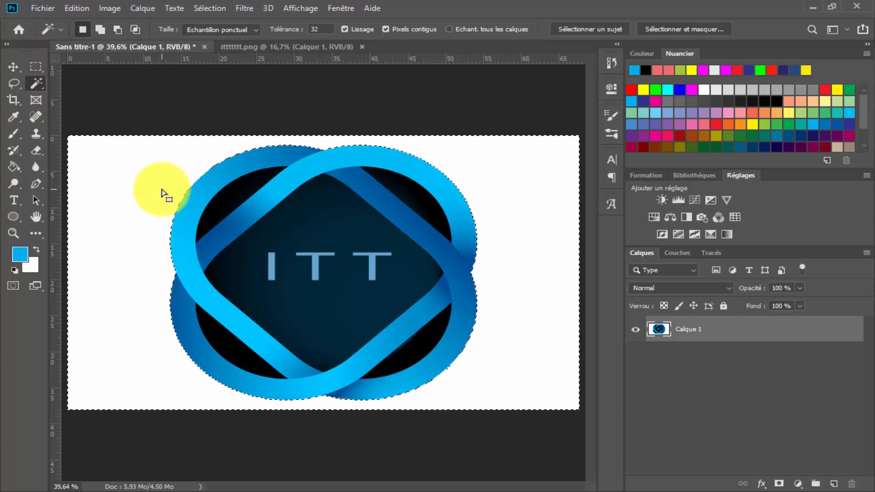
key("ctrl+equal")
key("ctrl+equal")
key("ctrl+equal")
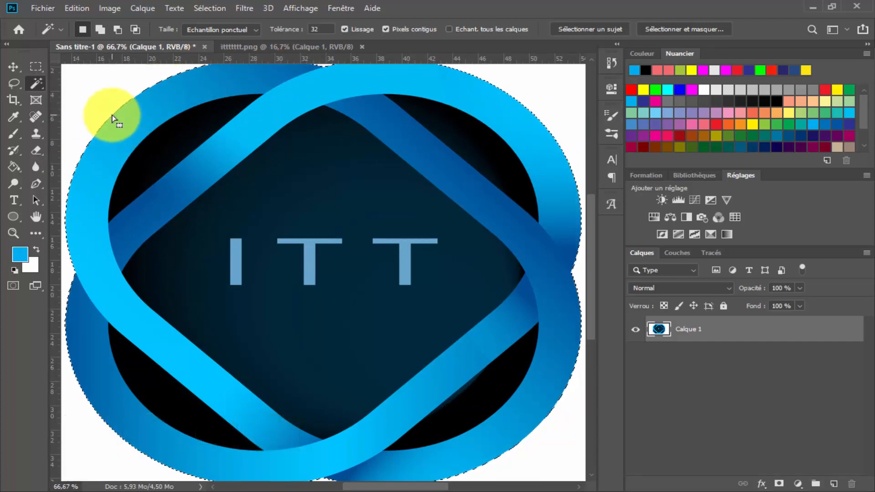
key("ctrl+0")
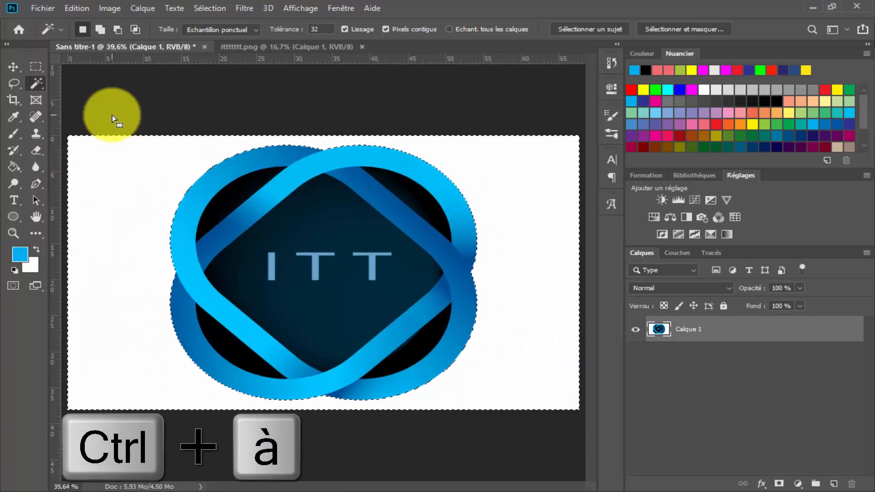
- Delete a rectangular area around the ITT lettering using the Rectangular Marquee tool, and undo the deletion
left_click(43, 72)
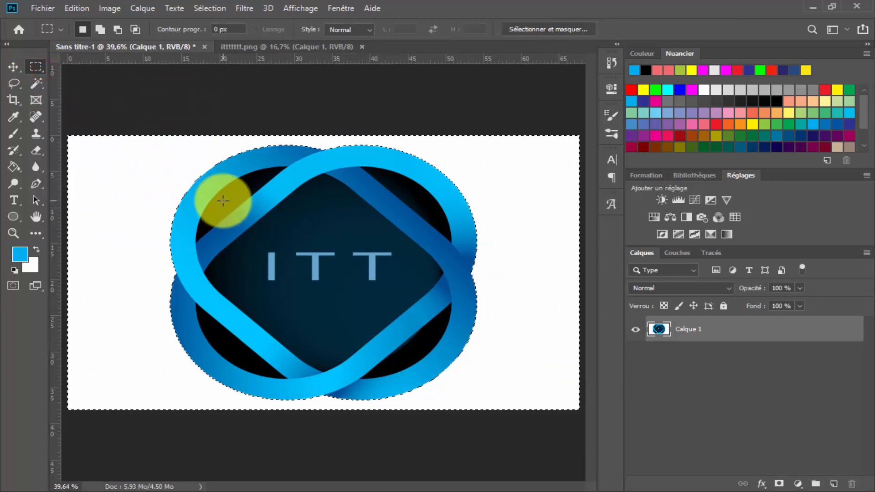
left_click_drag(262, 246, 395, 289)
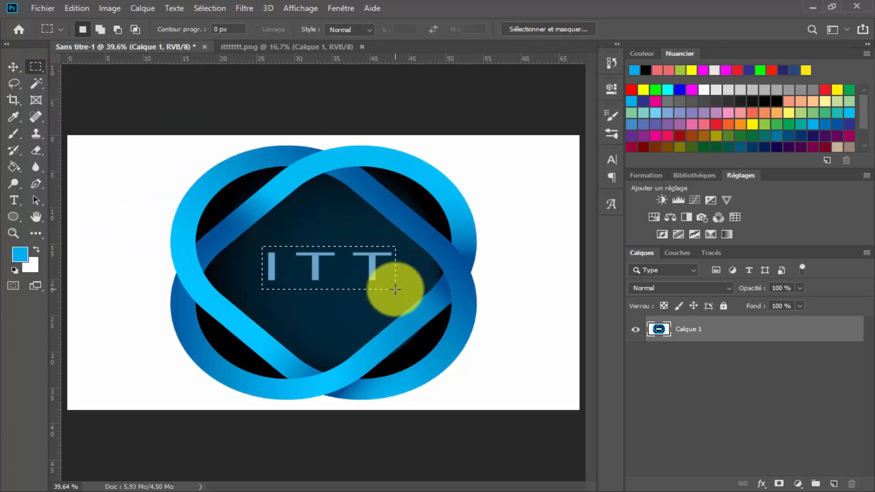
key("Delete")
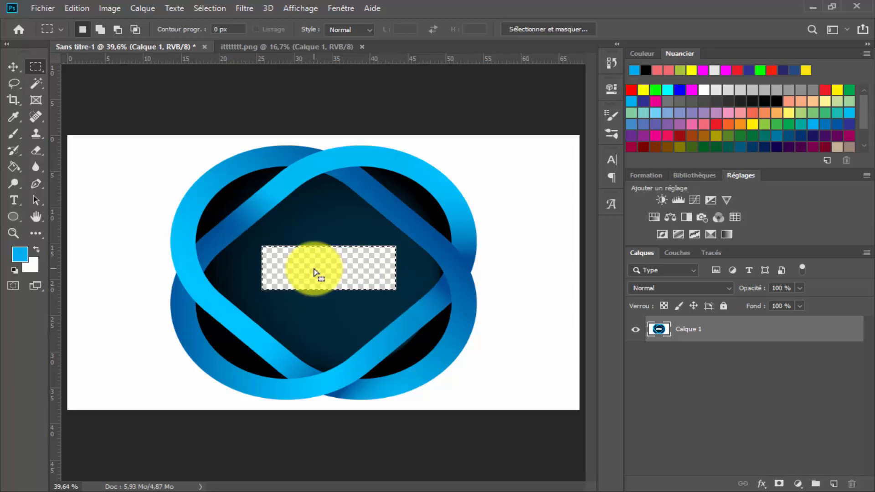
key("ctrl+z")
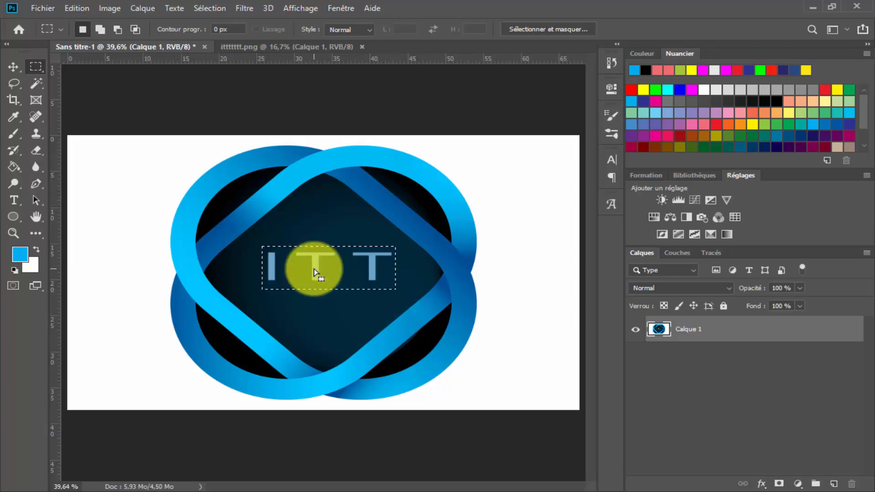
- Delete an oval area around the ITT lettering using the Elliptical Marquee tool, and undo both the deletion and the selection
right_click(40, 76)
left_click(82, 82)
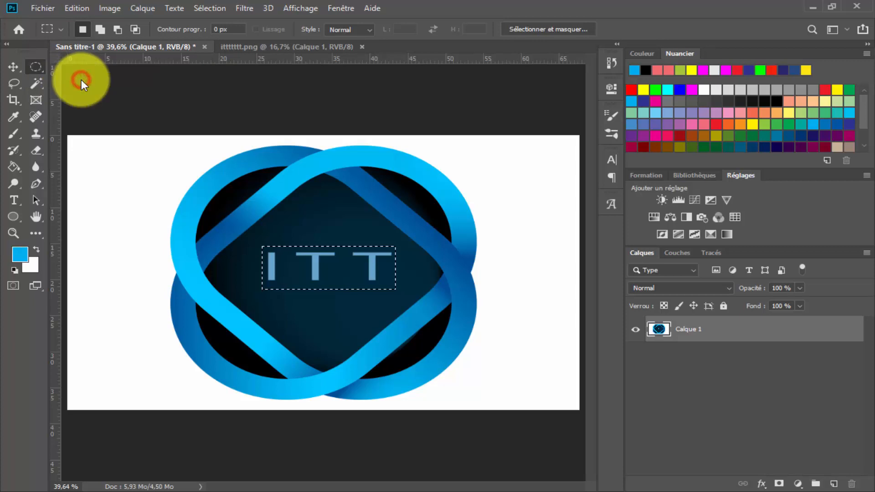
left_click_drag(256, 225, 402, 302)
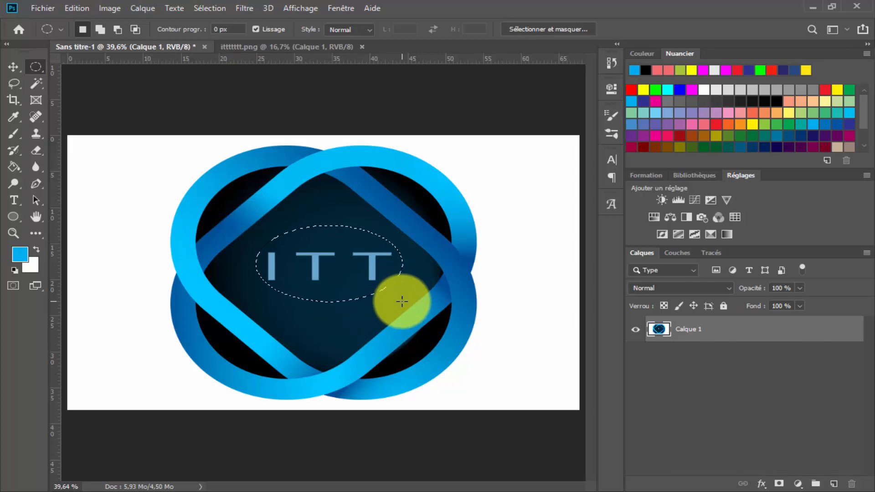
key("Delete")
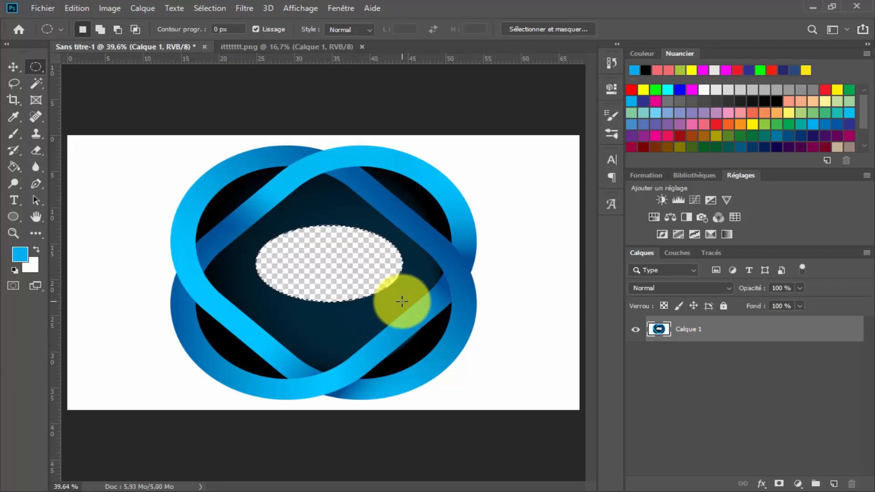
key("ctrl+z")
key("ctrl+z")
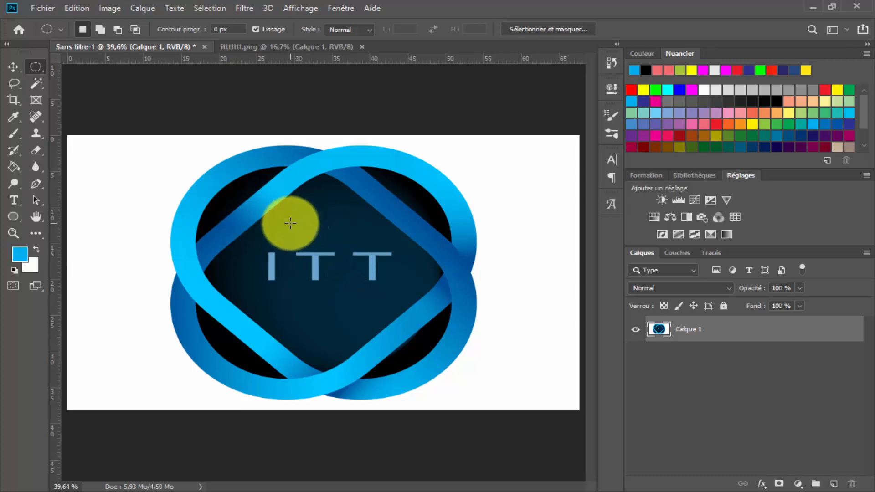
- Delete a perfectly circular area over the two T letters using a constrained elliptical selection, and undo the deletion
key("shift")
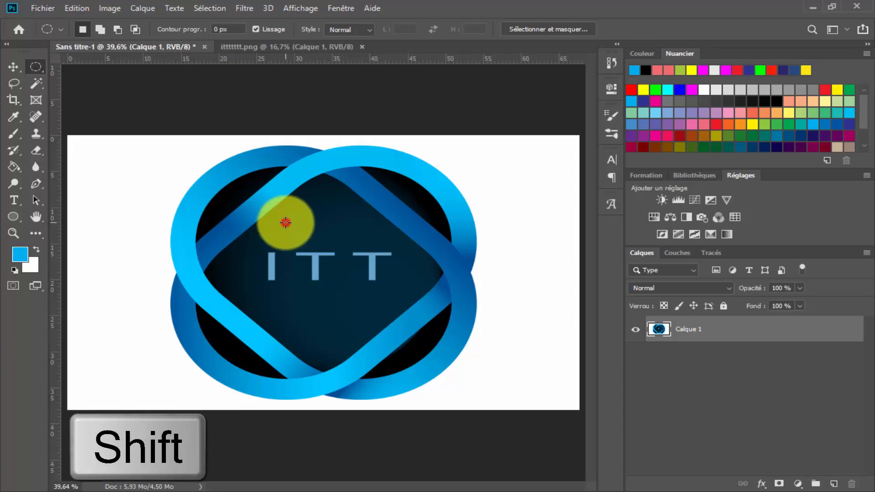
left_click_drag(295, 231, 406, 328)
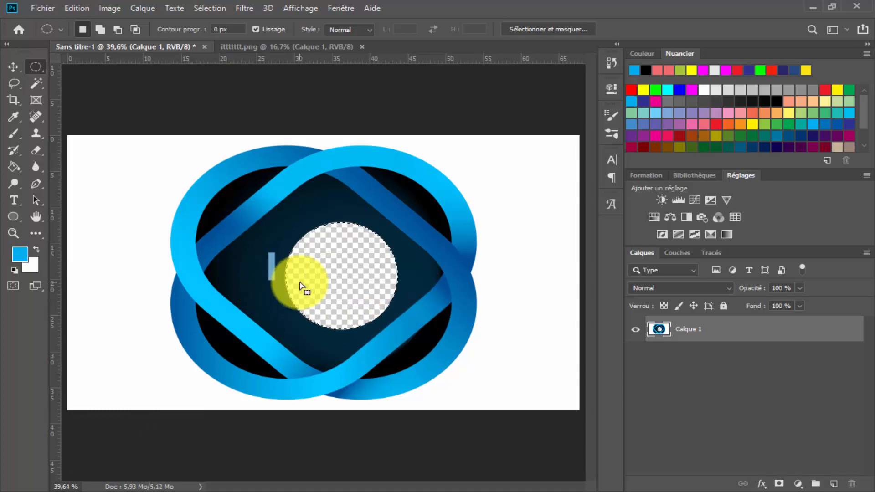
key("ctrl+z")
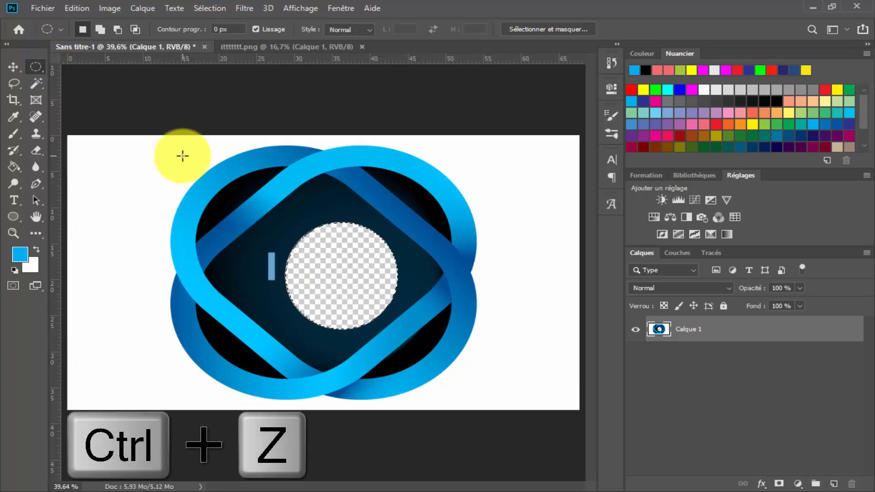
- Select a single pixel row running through the ITT lettering with the Single Row Marquee tool
right_click(41, 72)
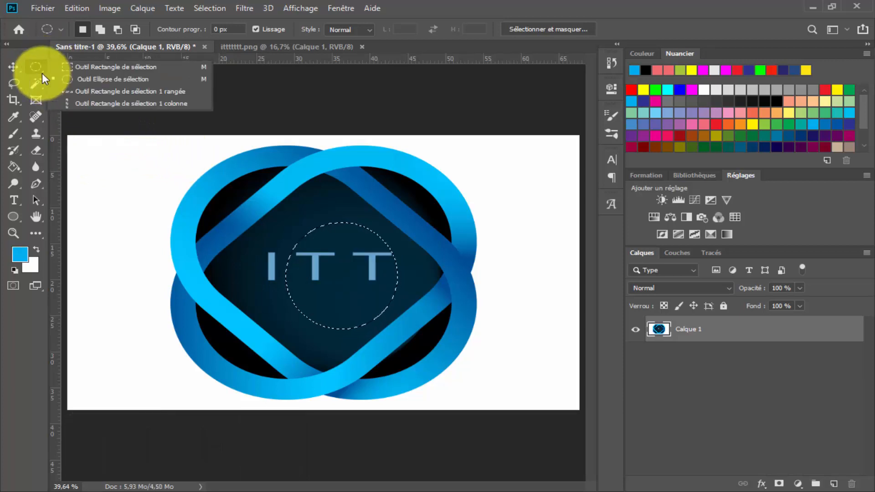
left_click(117, 97)
left_click_drag(260, 234, 355, 263)
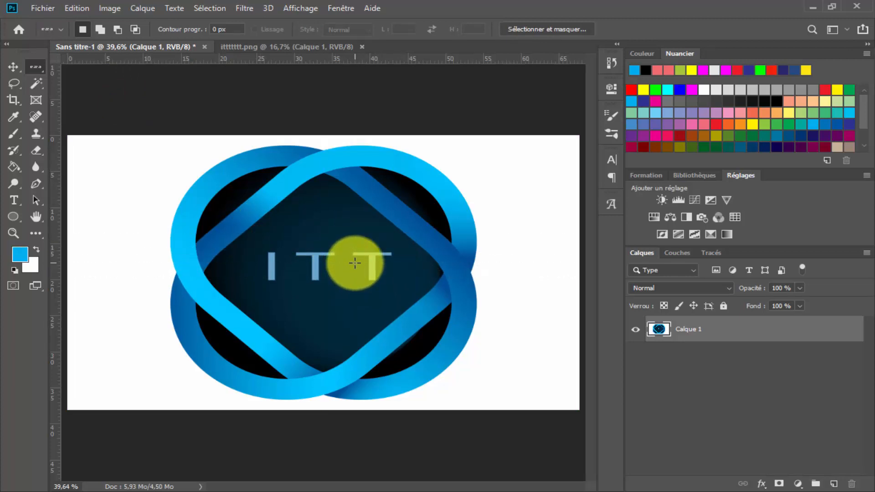
- Try a one-pixel-wide column selection through the logo with the Single Column Marquee tool, and switch to the Lasso tool
key("v")
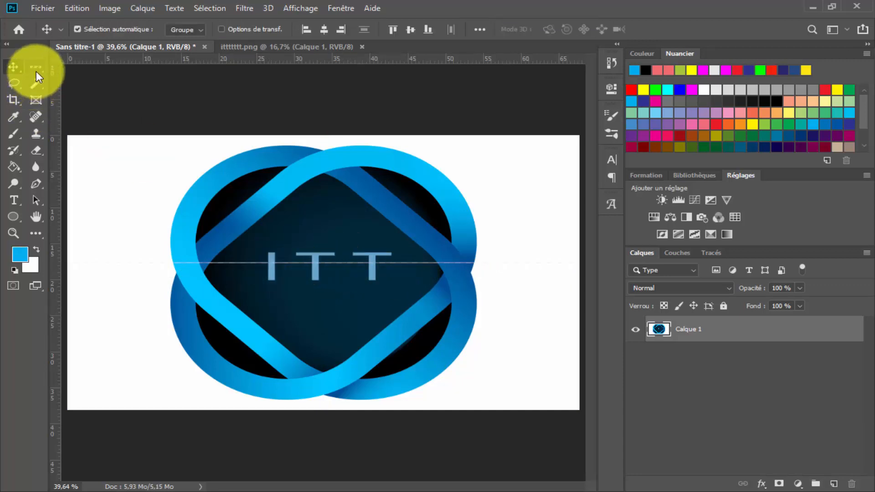
left_click_drag(36, 73, 105, 105)
left_click_drag(307, 221, 324, 293)
key("l")
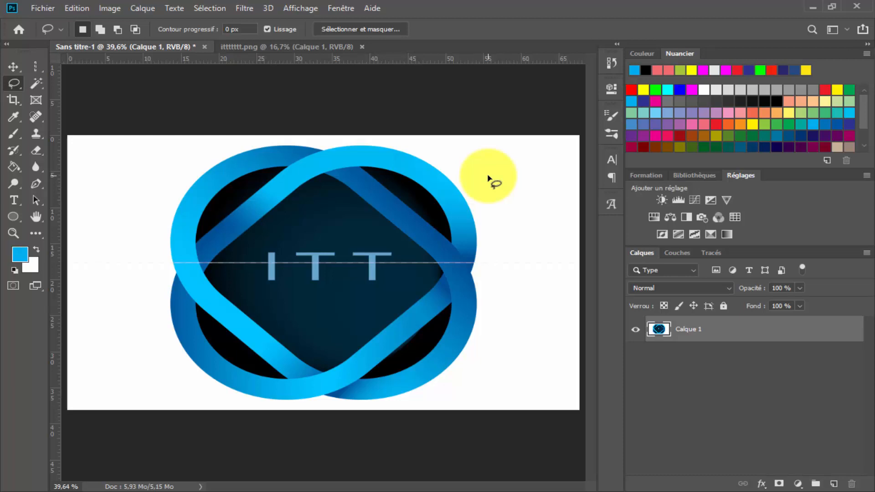
left_click(15, 85)
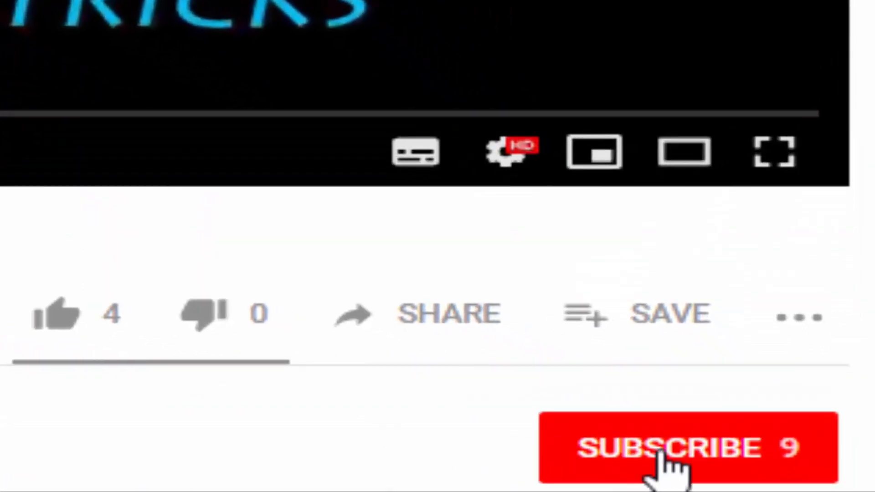
left_click(799, 477)
left_click(70, 321)
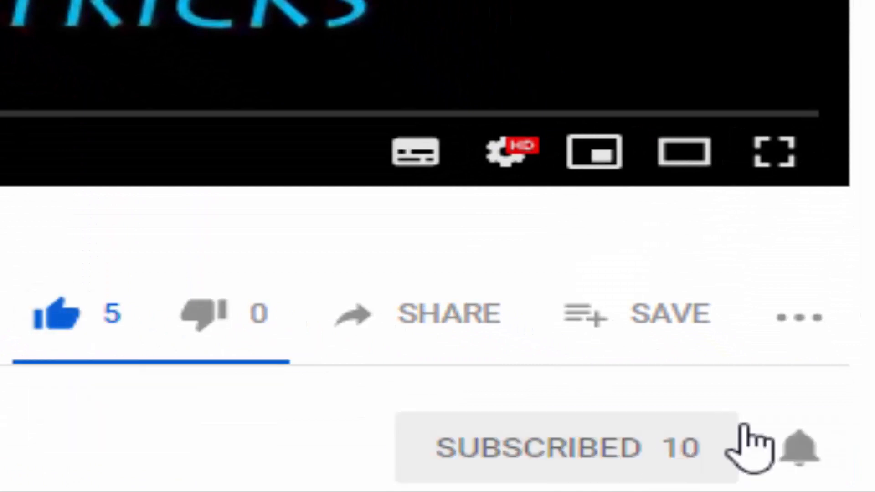